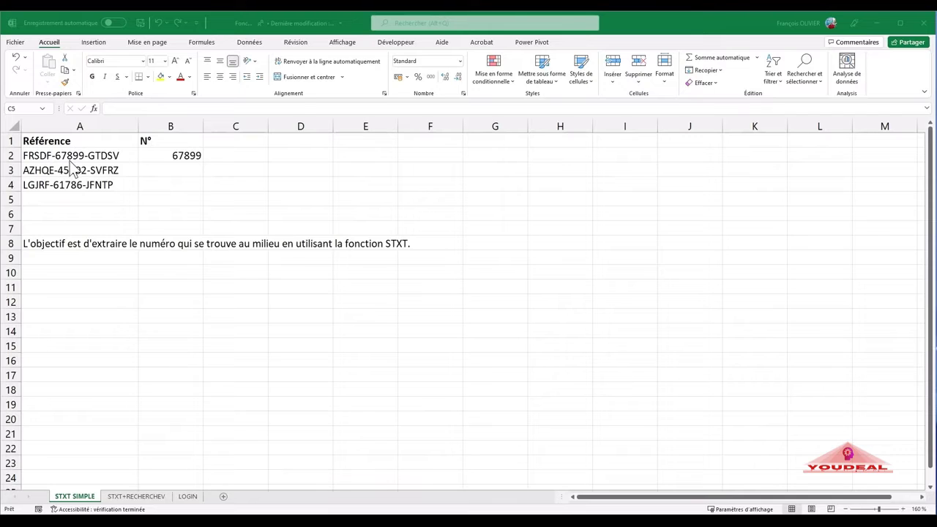
Step: Extract the middle number of the reference in A3 into B3 with STXT, using start position 7 and 5 characters
click(178, 155)
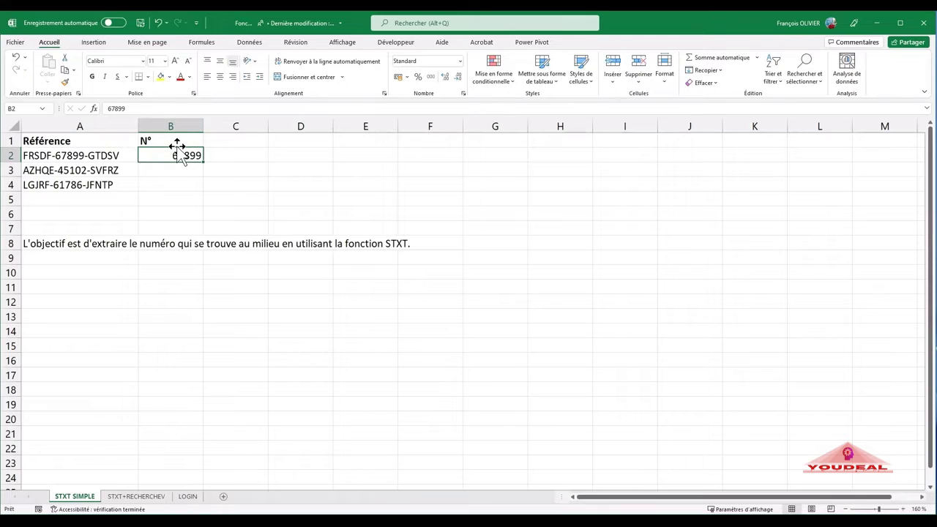
click(171, 173)
text(=)
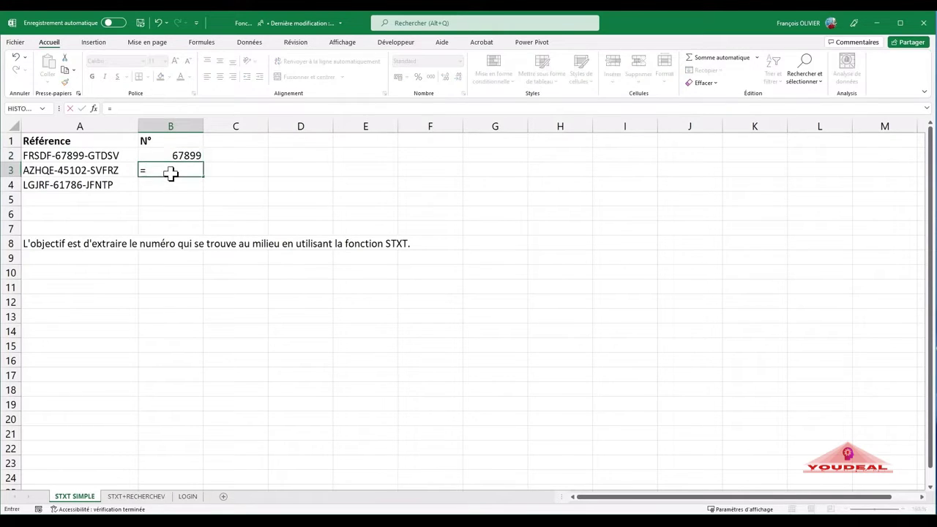
text(stx)
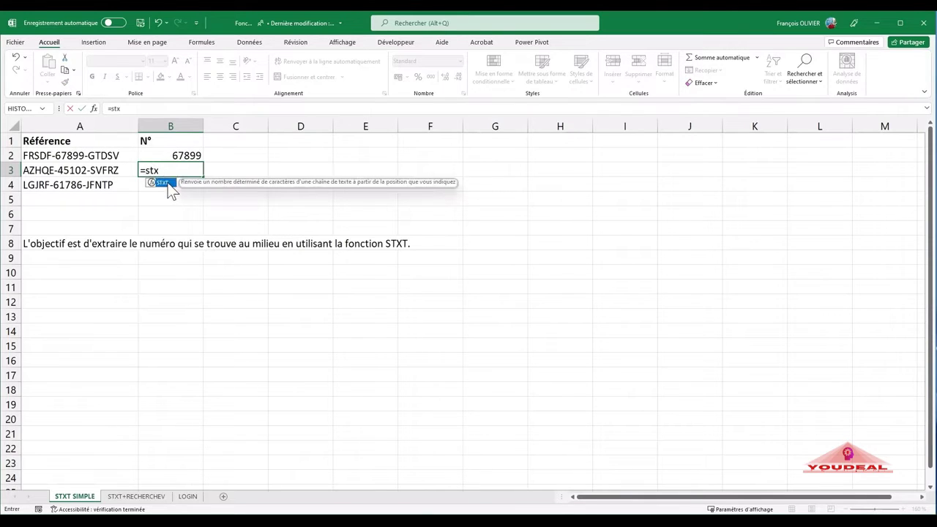
double_click(168, 183)
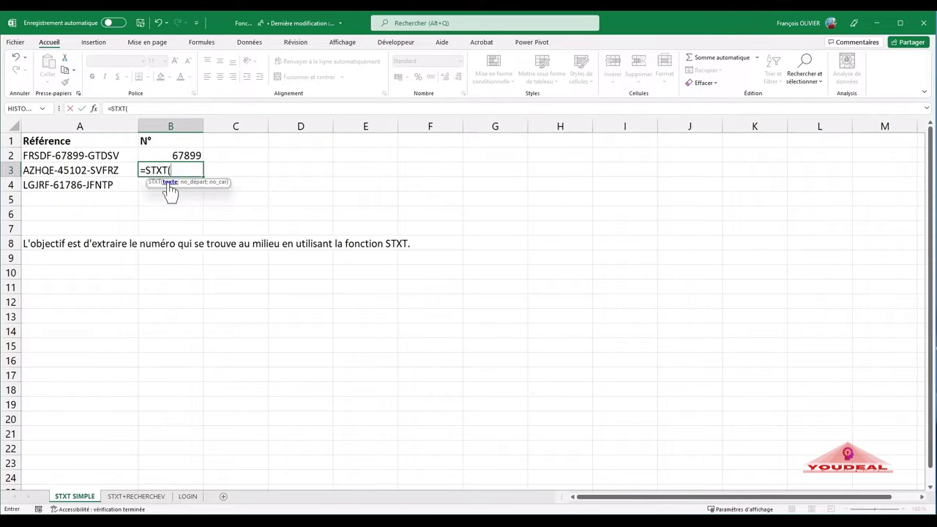
click(96, 109)
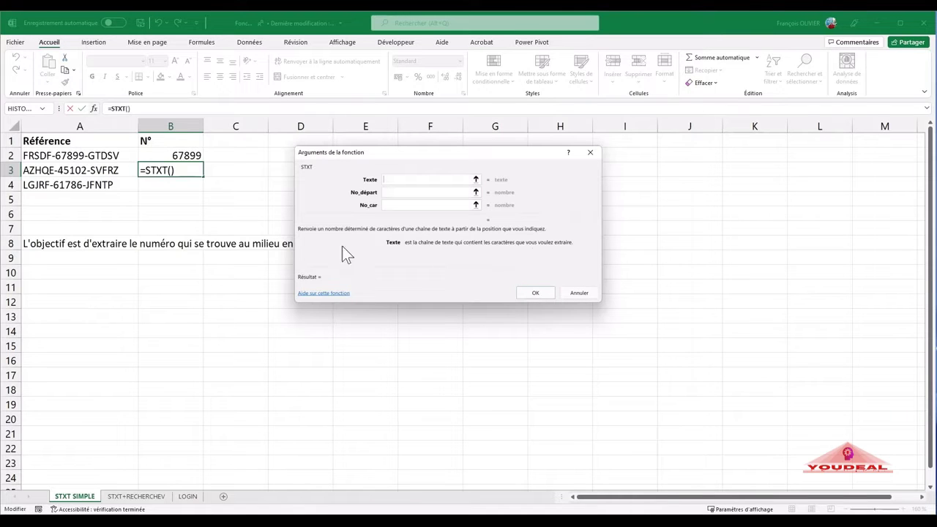
click(87, 170)
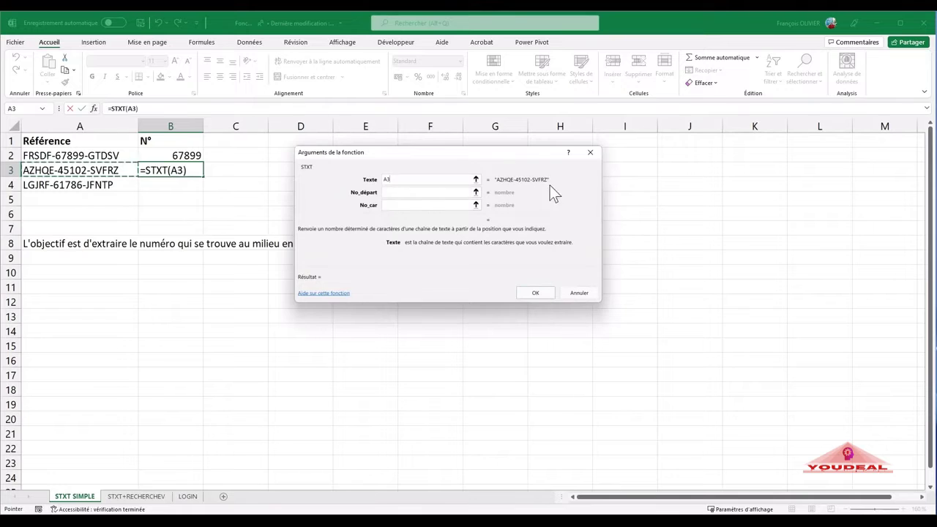
click(394, 194)
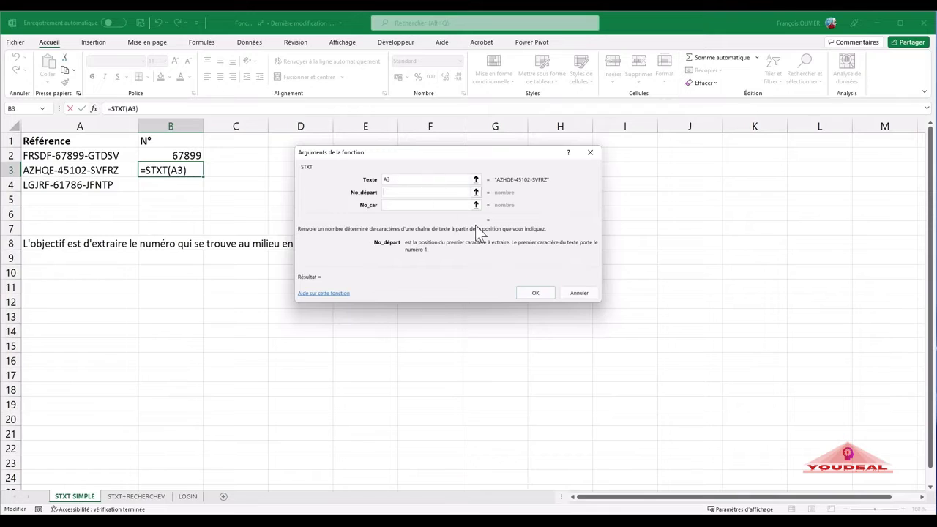
text(7)
click(420, 205)
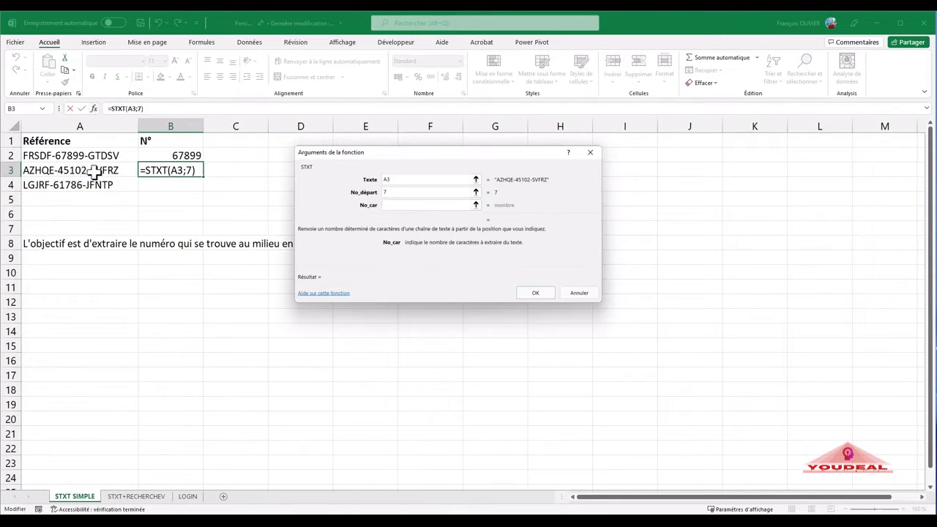
text(5)
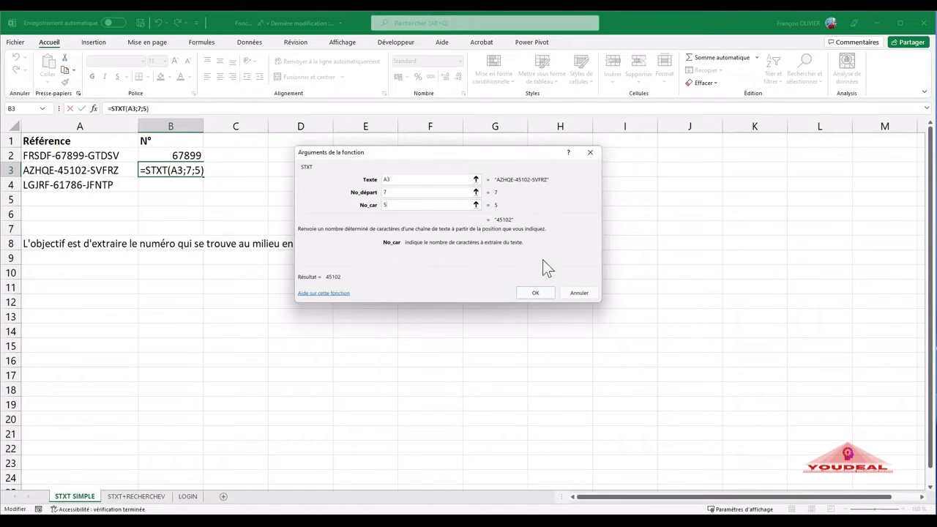
click(540, 292)
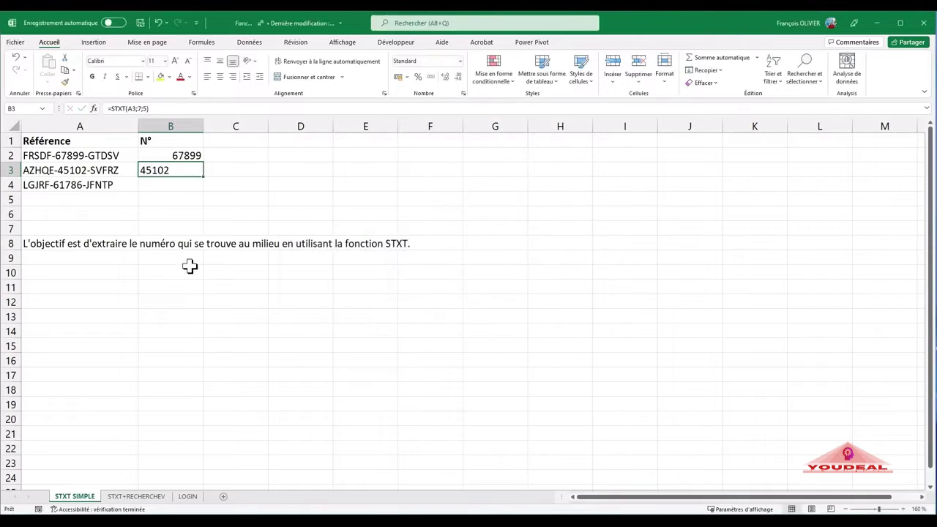
Step: Fill the STXT formula from B3 down to B4 and check the contents of B2 and B3
drag(204, 177, 204, 192)
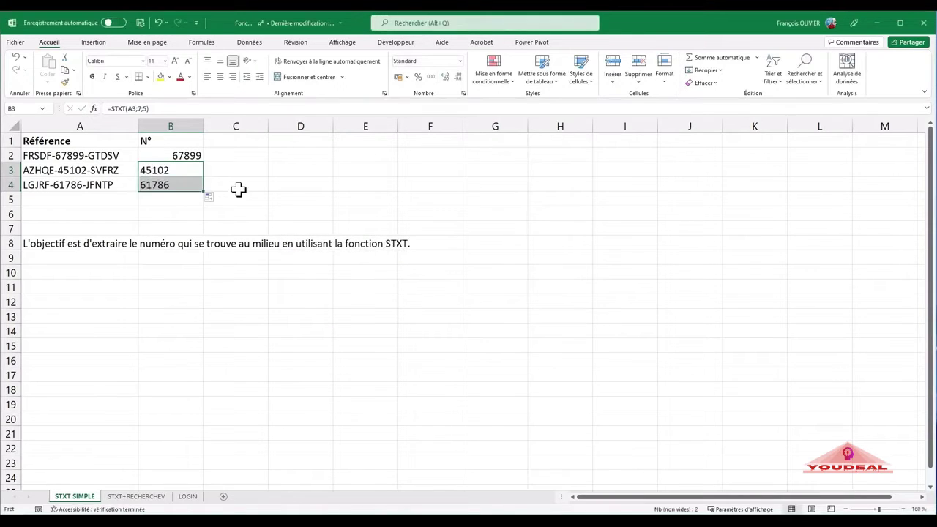
click(241, 187)
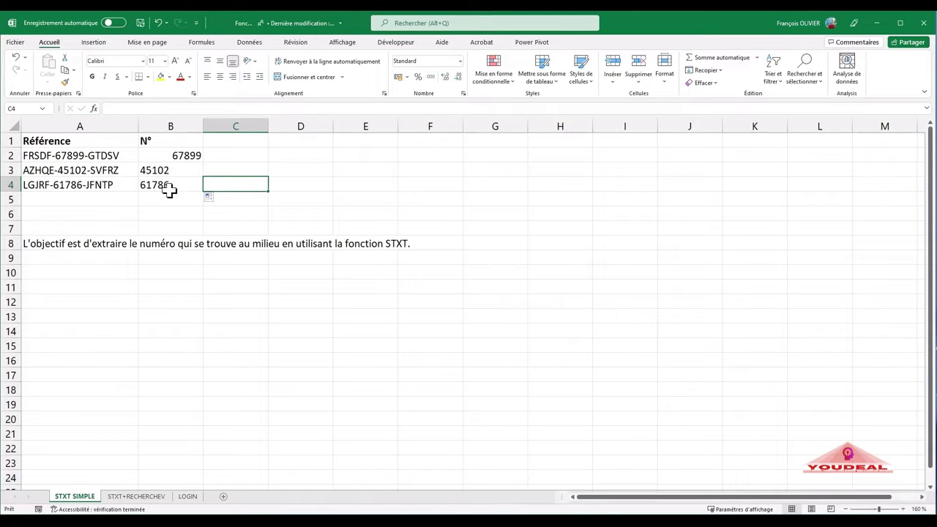
click(171, 156)
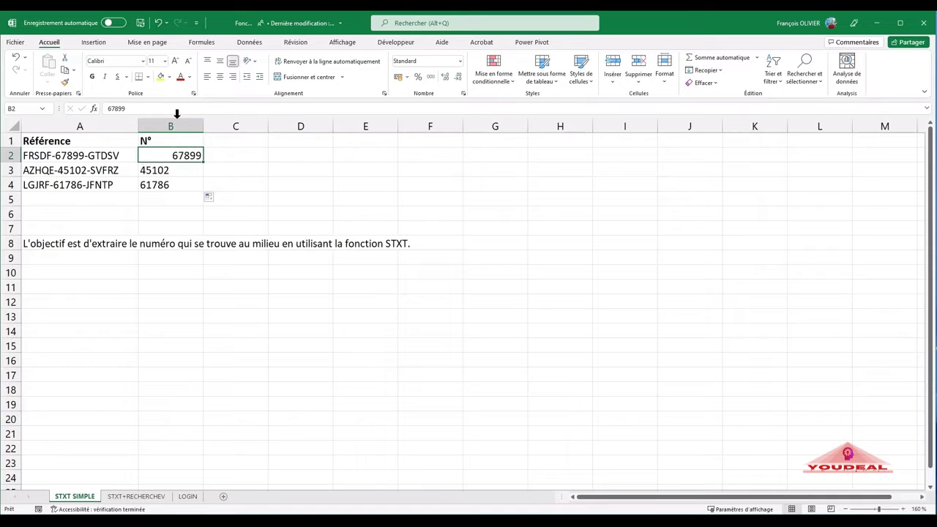
click(192, 170)
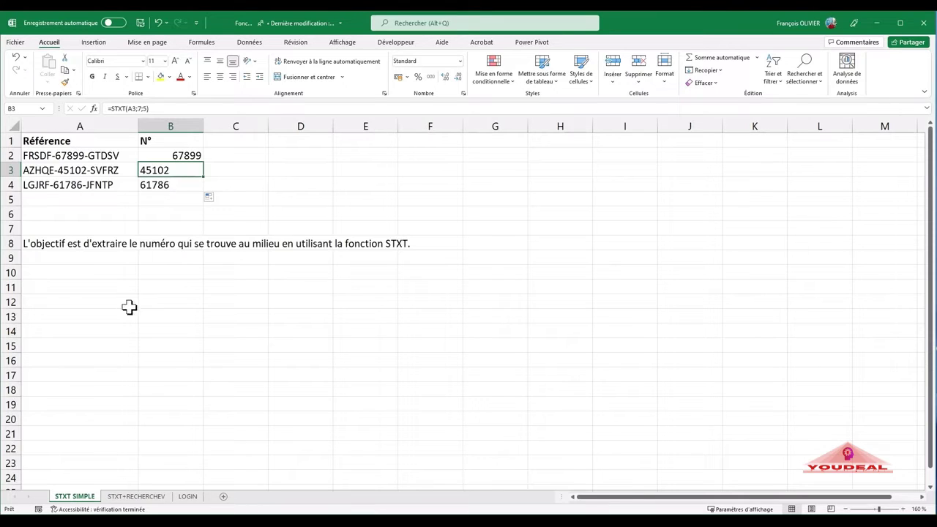
Step: On the STXT+RECHERCHEV sheet, enter =STXT(A2;3;1) in B2 and fill it down to B5
click(139, 496)
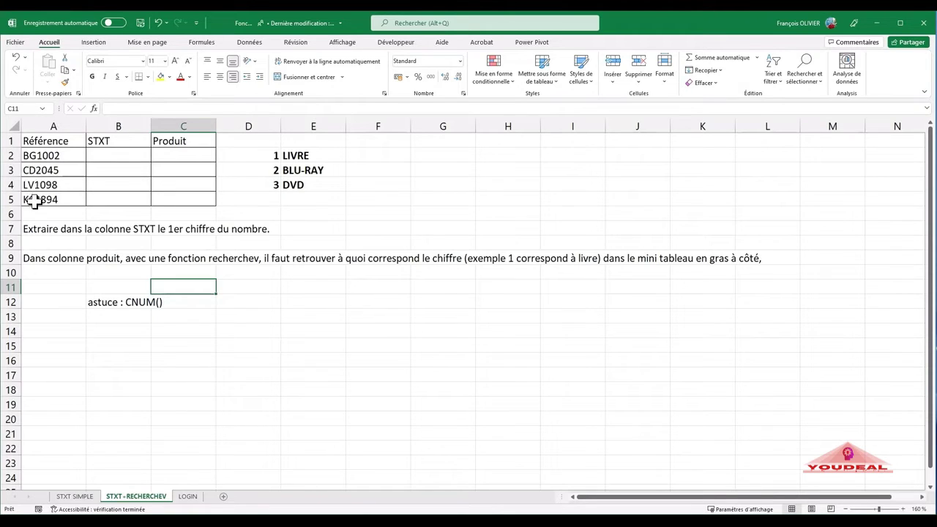
click(114, 154)
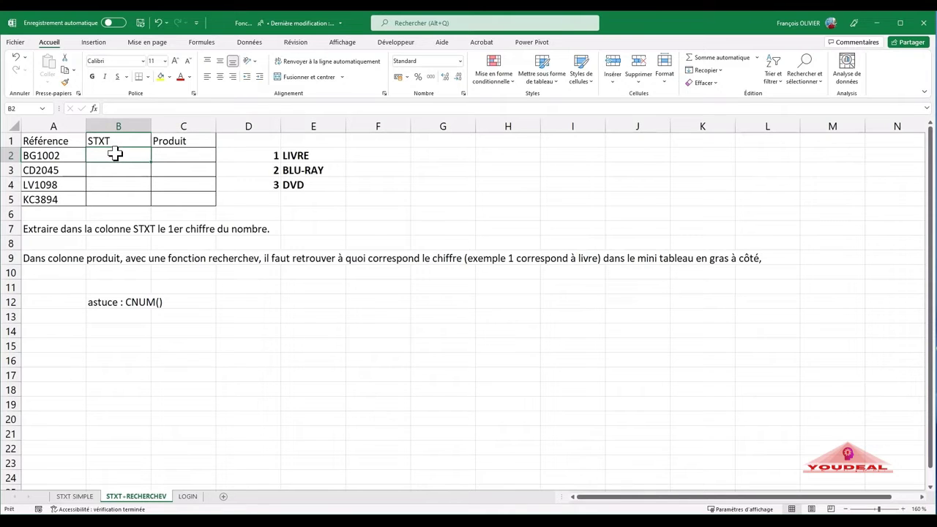
text(=stx)
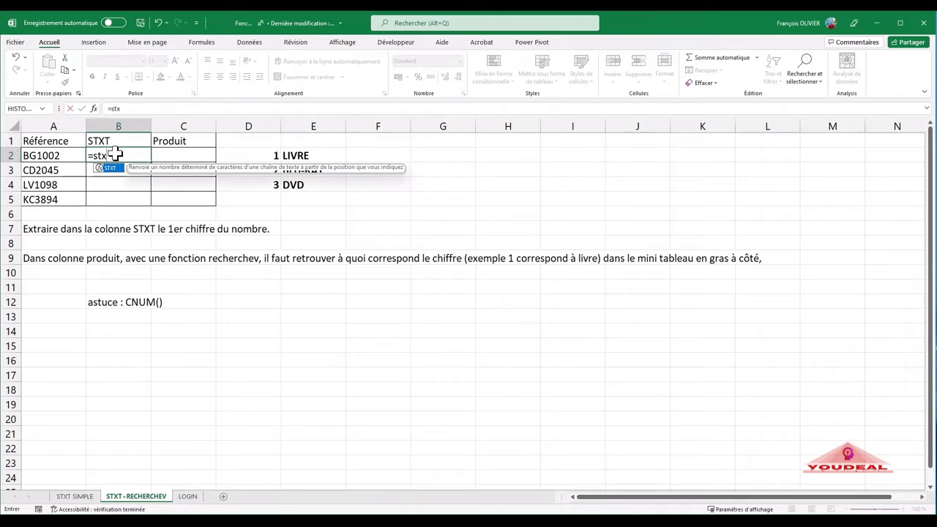
double_click(114, 168)
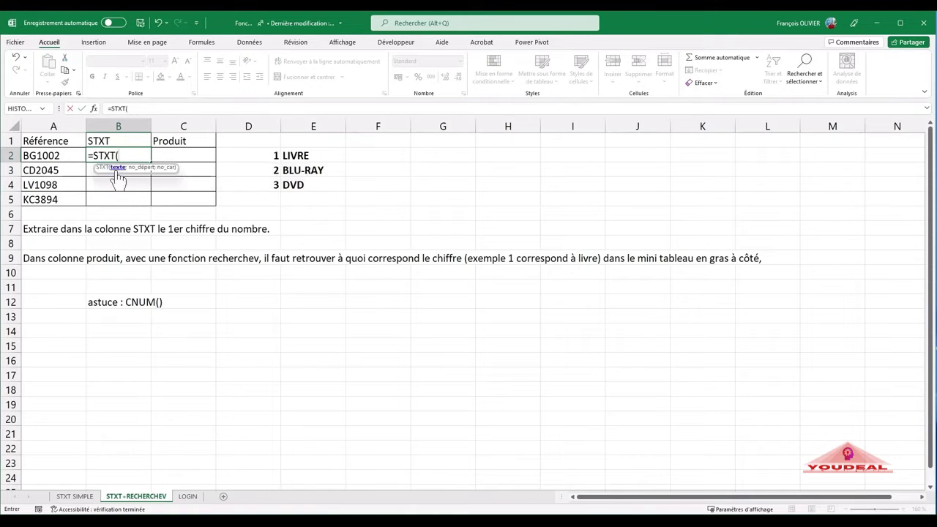
click(94, 110)
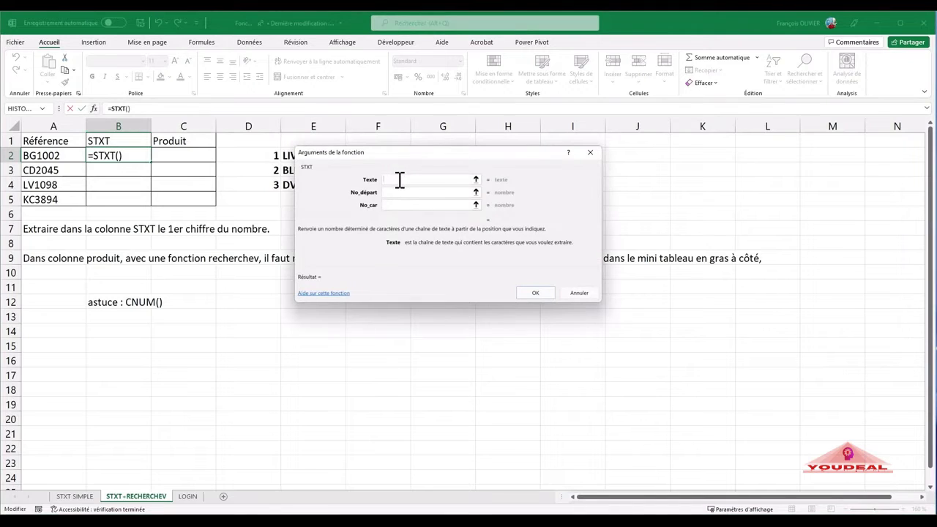
click(53, 154)
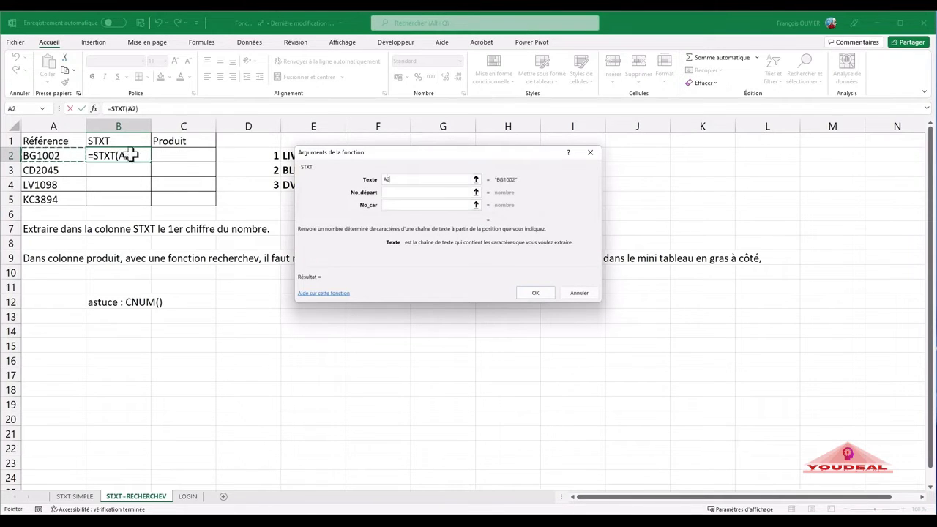
click(391, 192)
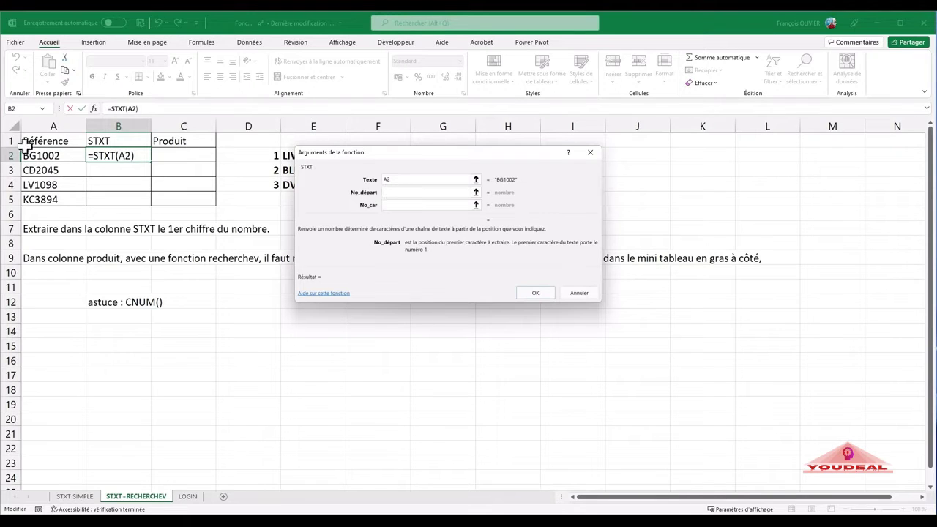
text(3)
click(411, 205)
text(1)
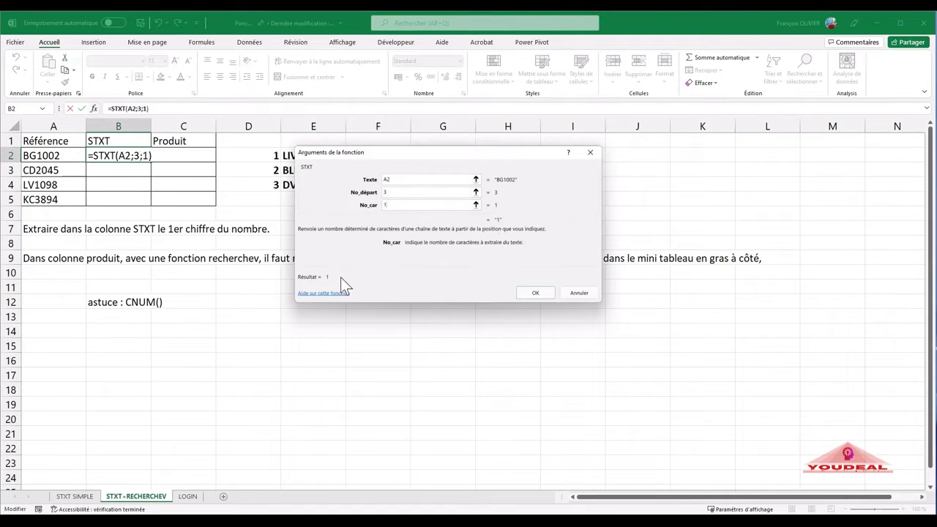
click(533, 293)
drag(153, 166, 151, 205)
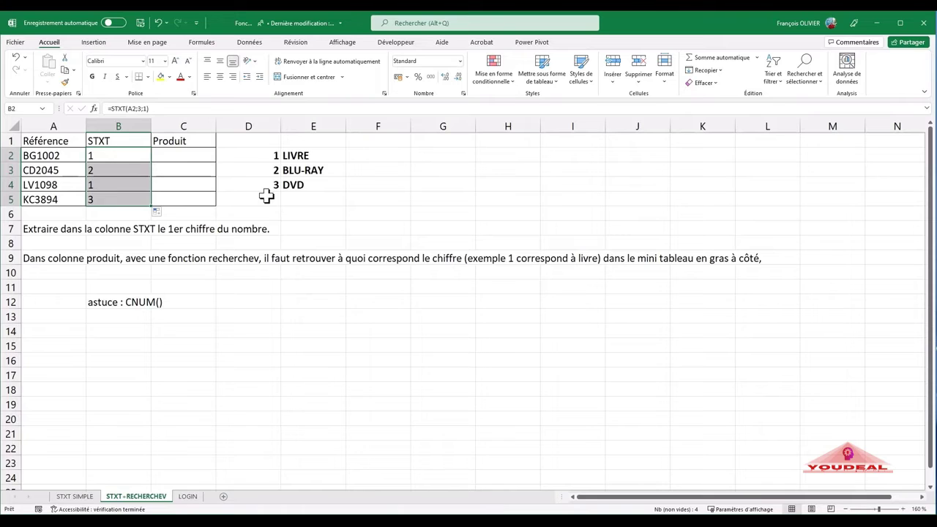
Step: Start a RECHERCHEV formula in C2 with B2 as the lookup value and D2:E4 as the table range
click(181, 154)
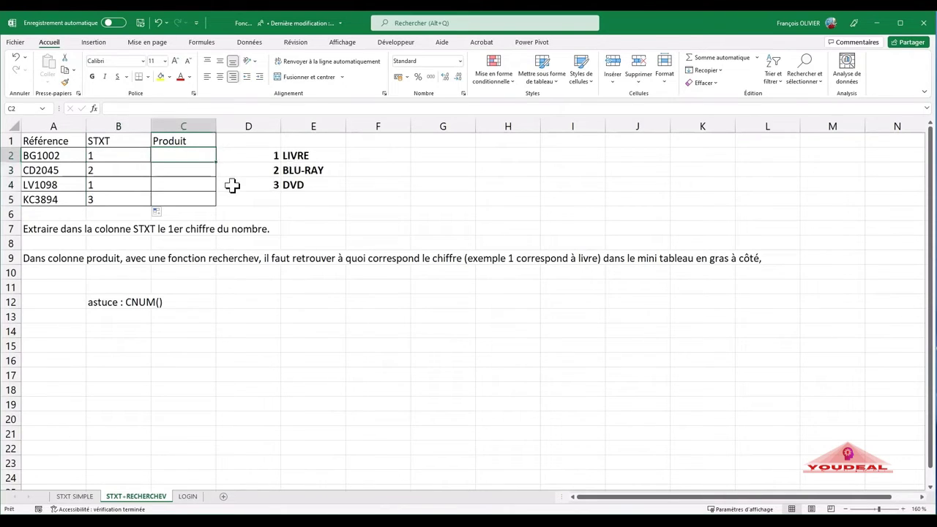
text(=)
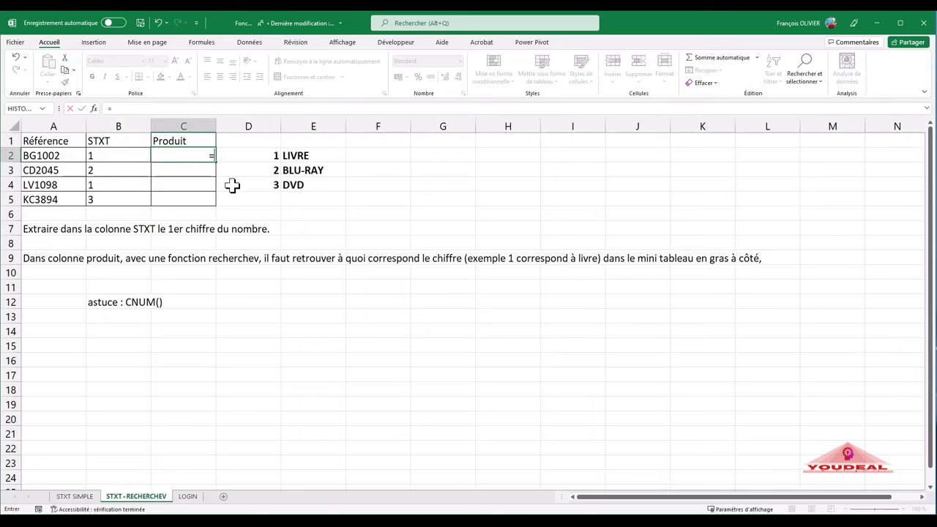
text(recherch)
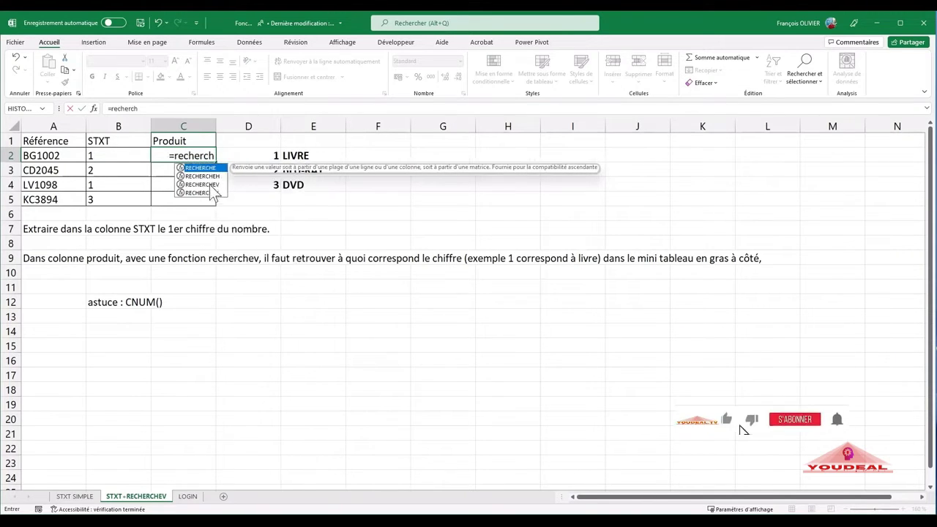
key(Down)
key(Down)
key(Tab)
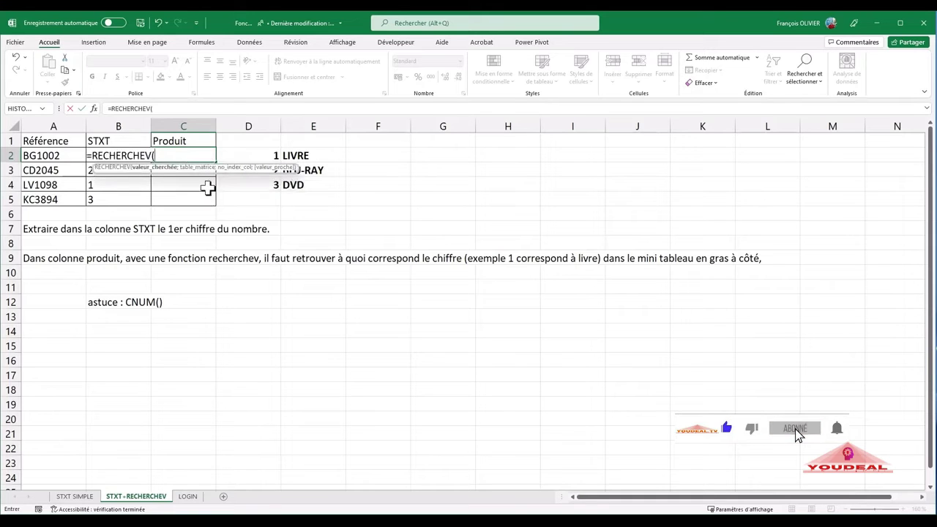
click(94, 108)
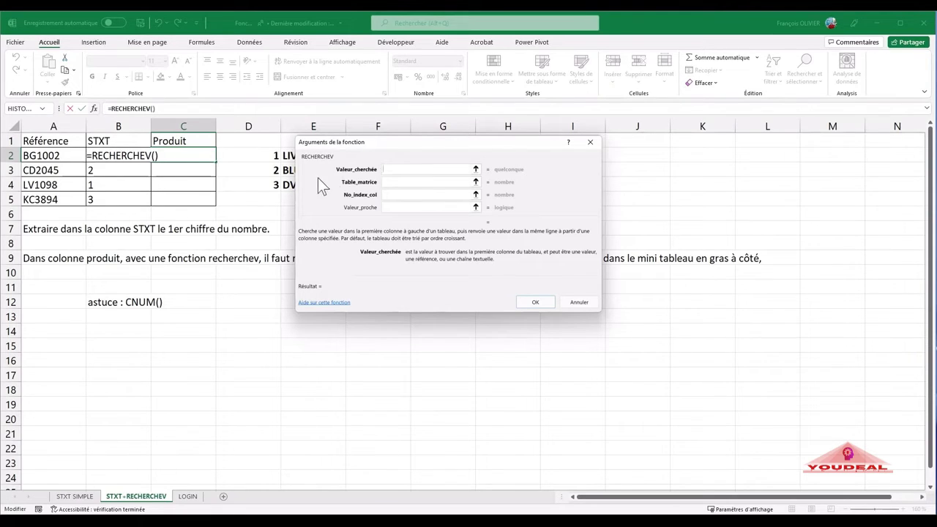
text(b2)
drag(405, 146, 459, 143)
click(458, 177)
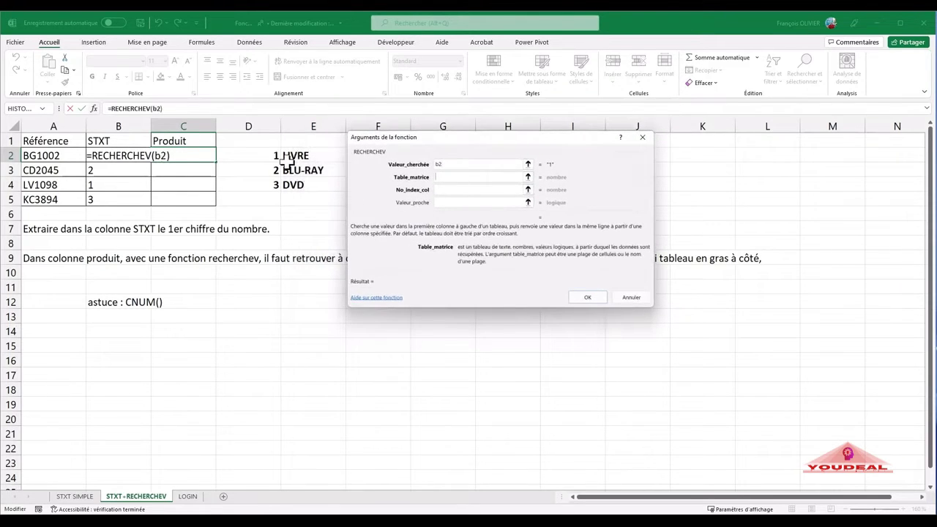
drag(263, 150, 303, 187)
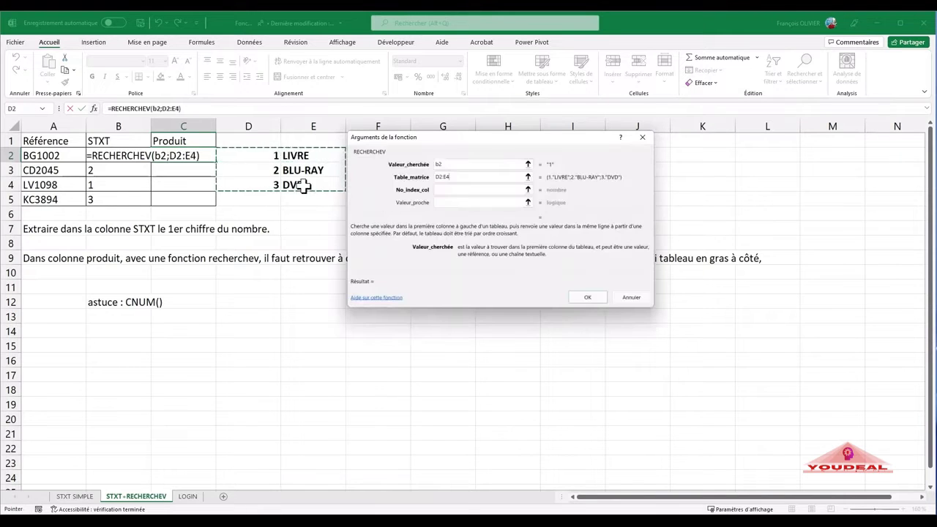
Step: Set the RECHERCHEV column index to 2 and the match type to FAUX, and confirm the formula in C2
click(449, 189)
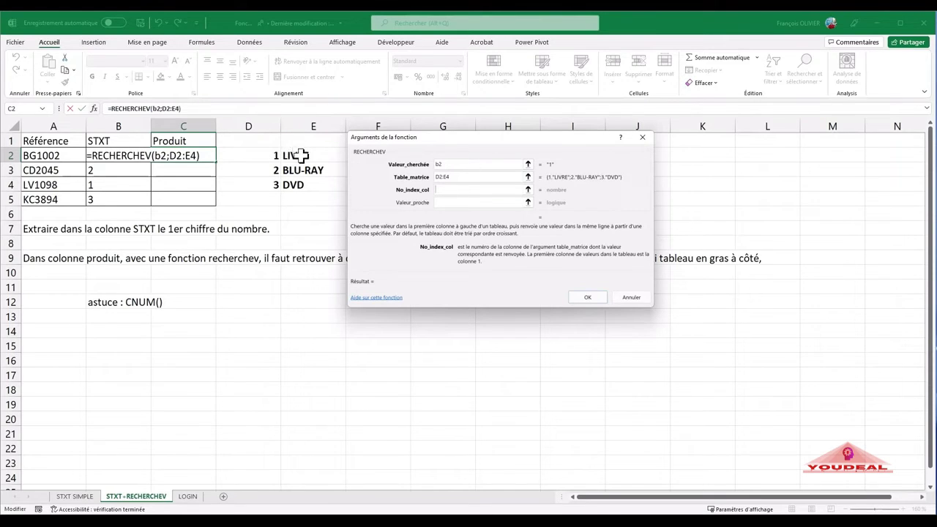
text(2)
click(466, 203)
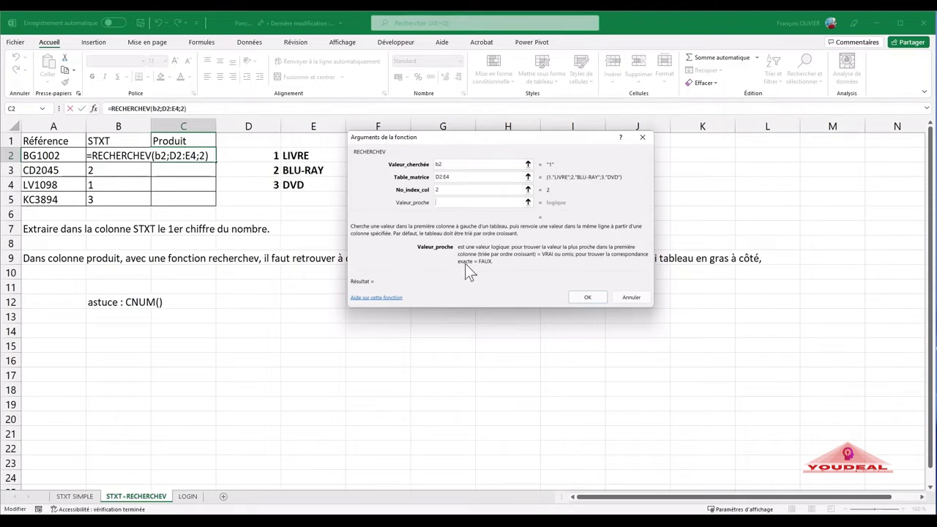
text(faux)
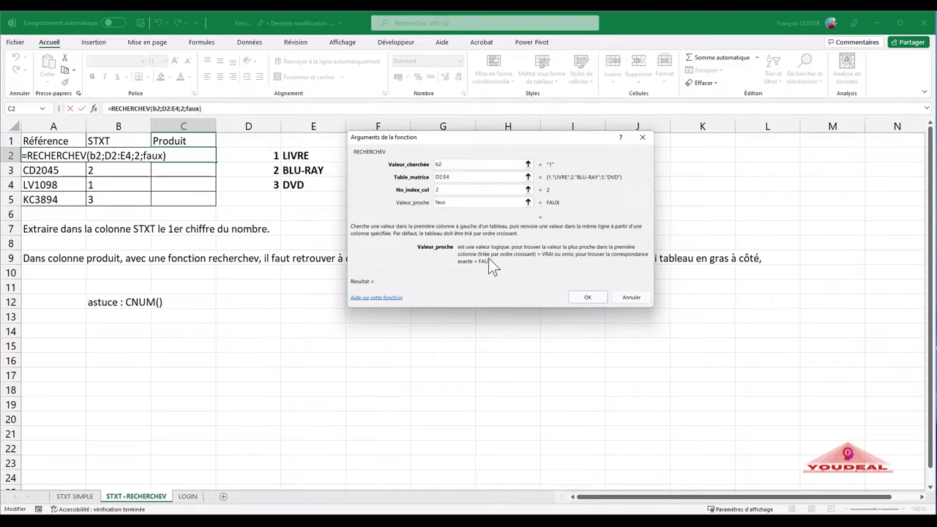
click(578, 295)
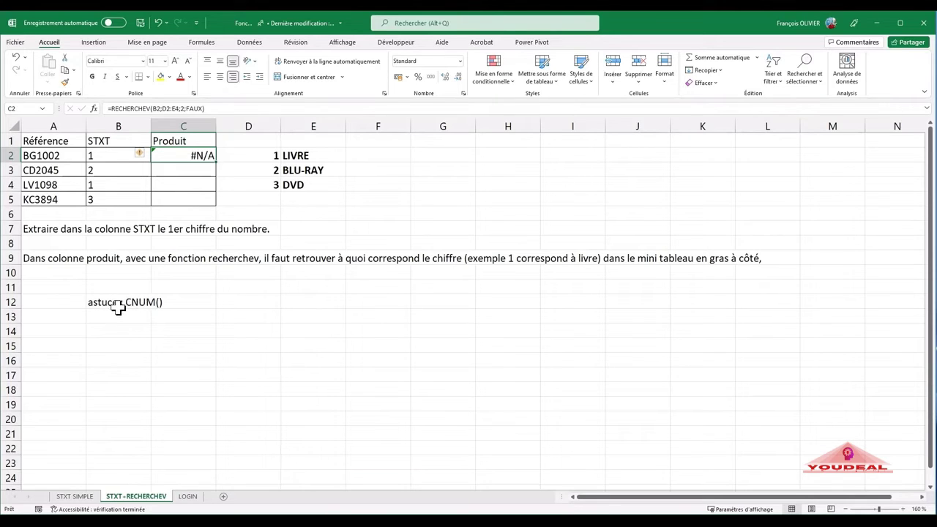
Step: Wrap the STXT formula in B2 with CNUM so that it reads =CNUM(STXT(A2;3;1))
click(110, 155)
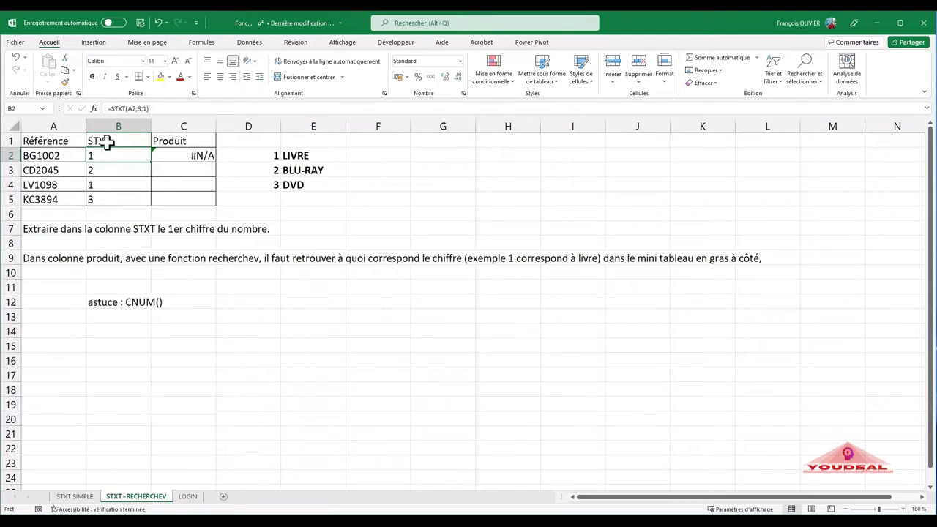
double_click(106, 156)
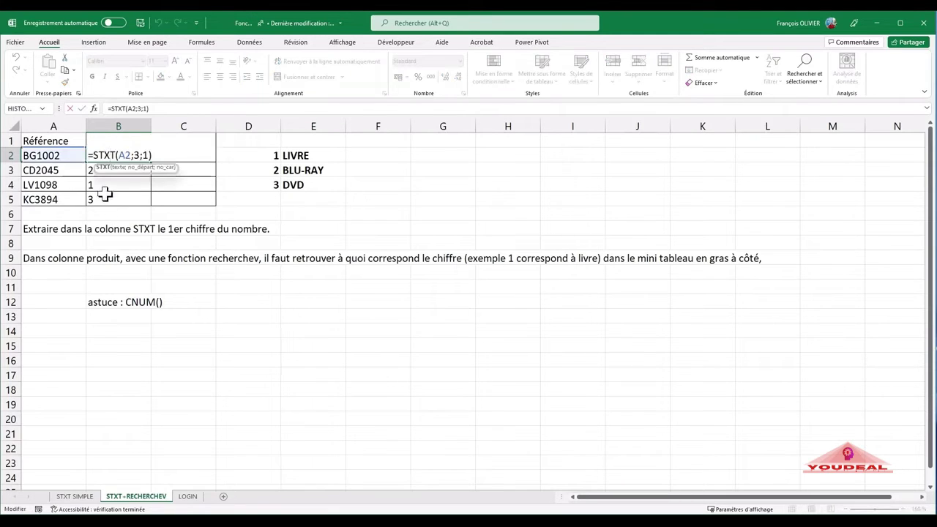
click(91, 155)
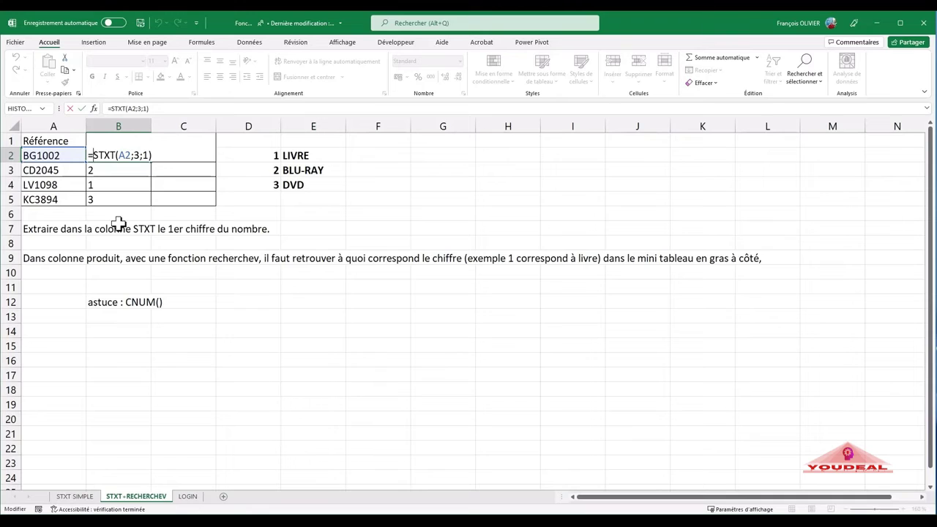
text(cnum)
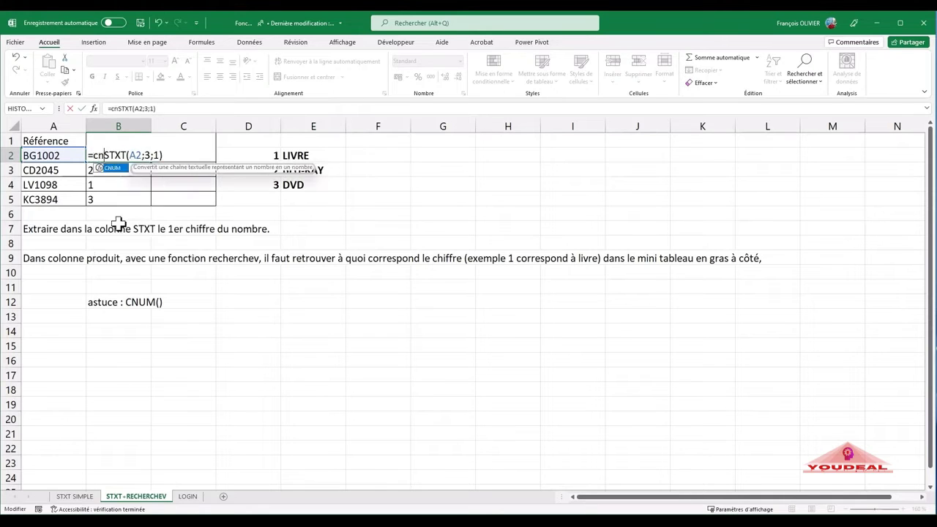
text(()
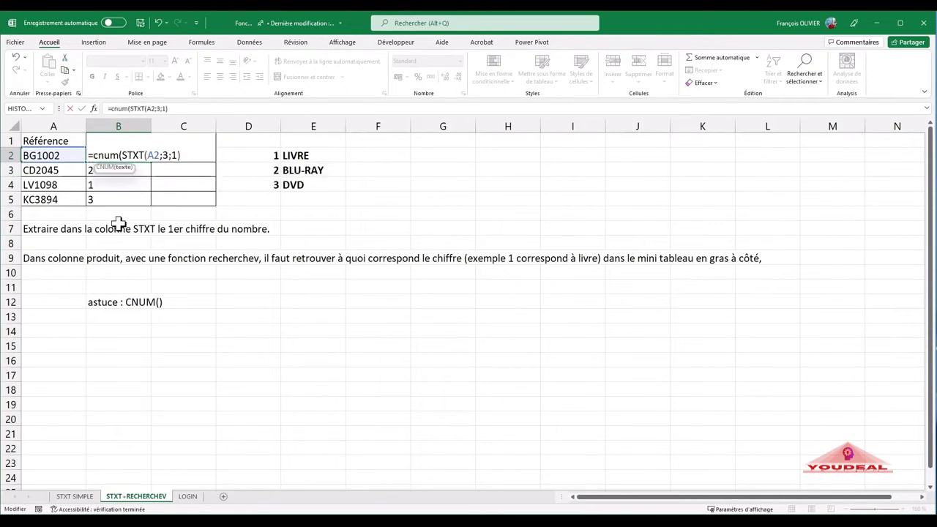
click(183, 154)
text())
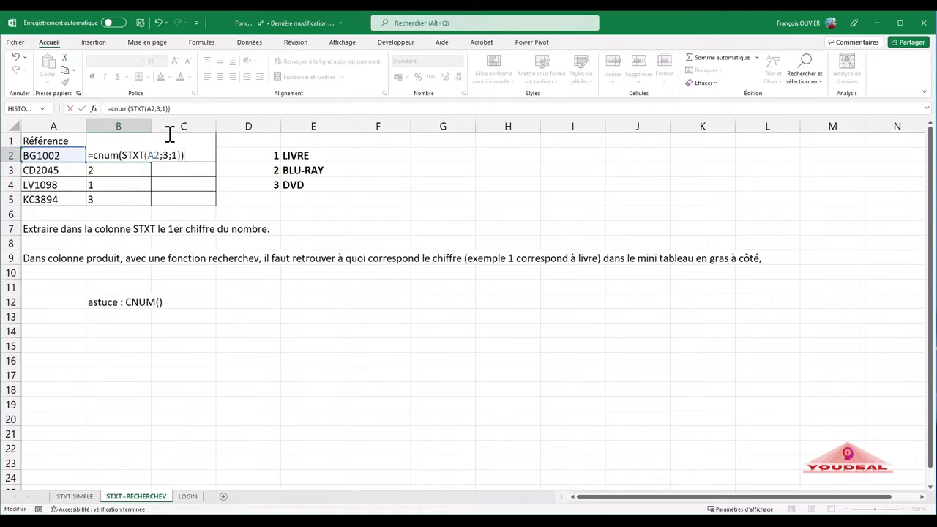
key(Return)
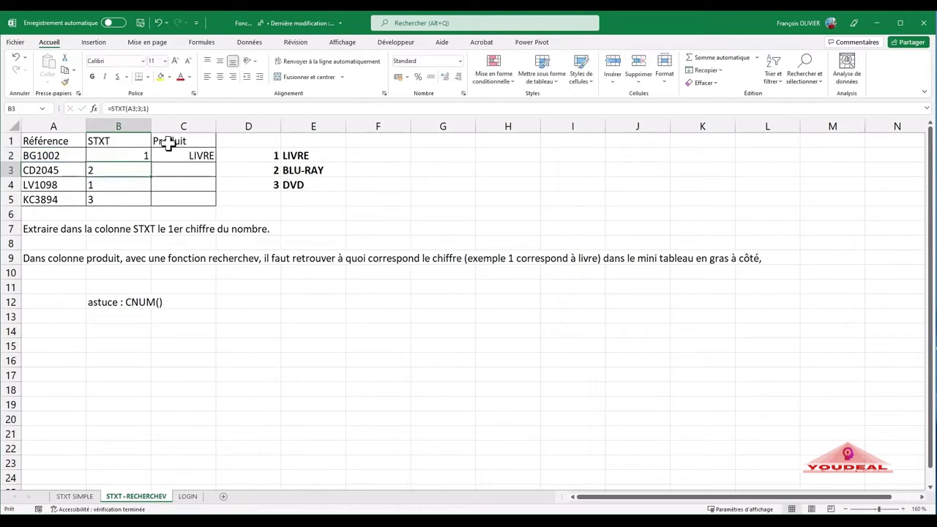
Step: Review the function arguments of the CNUM formula in B2
click(139, 155)
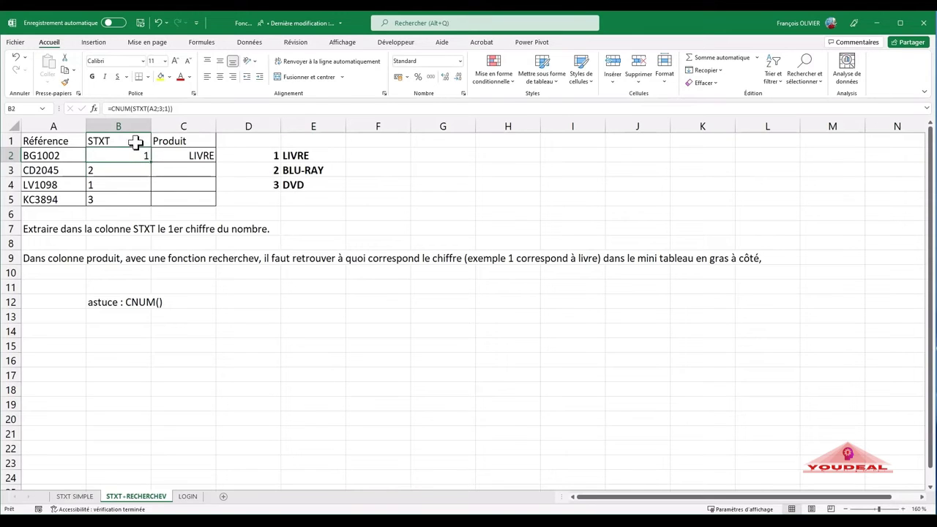
click(117, 109)
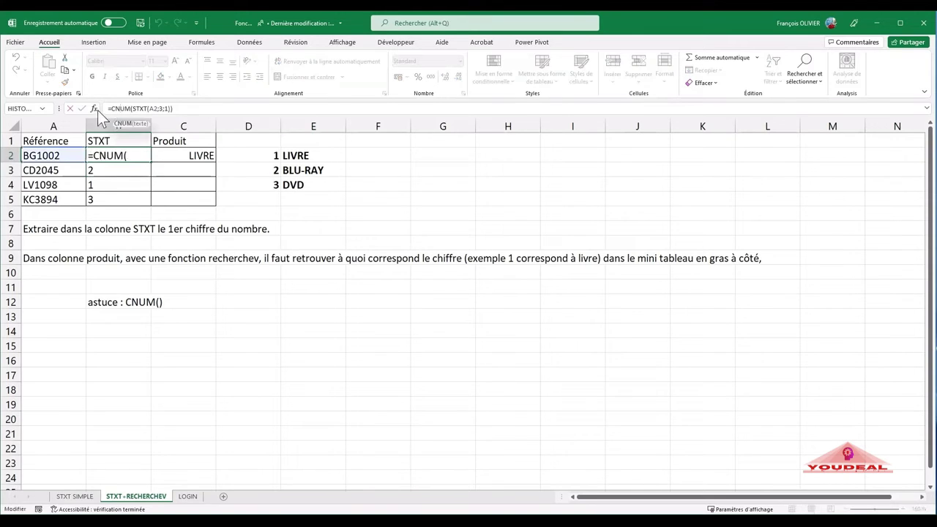
click(95, 109)
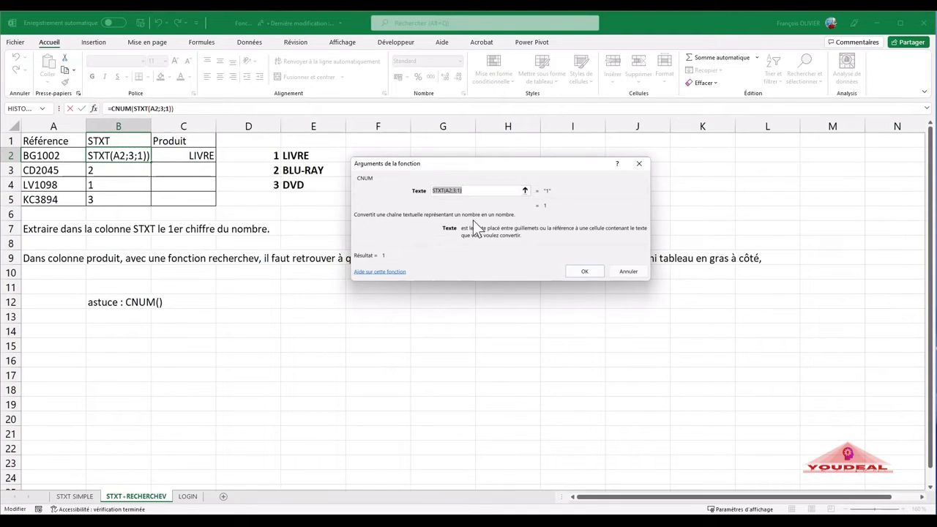
click(586, 271)
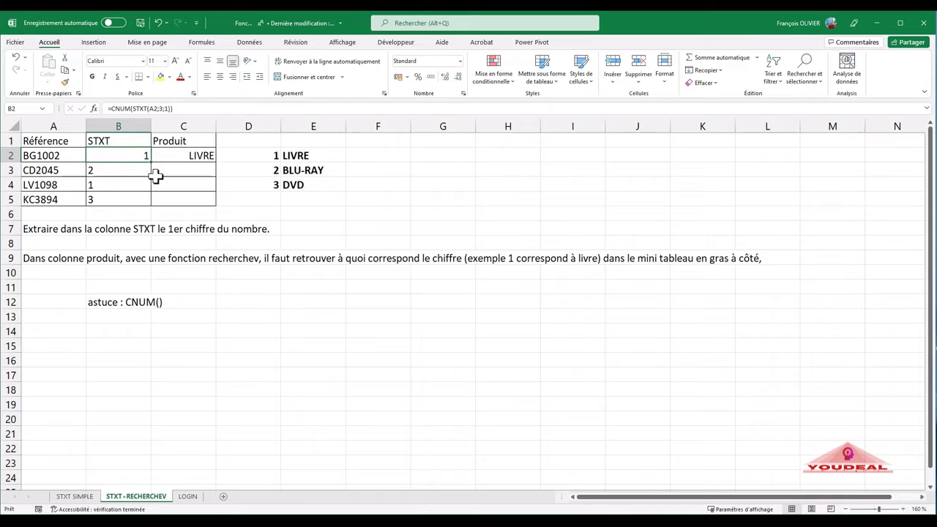
Step: Fill the CNUM formula from B2 down to B5 and the RECHERCHEV formula from C2 down to C5
drag(150, 164, 147, 199)
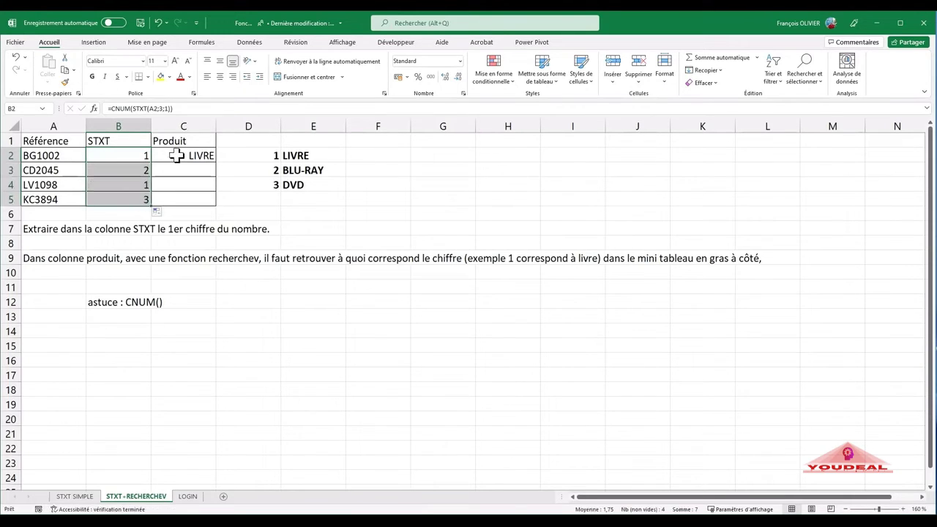
click(180, 155)
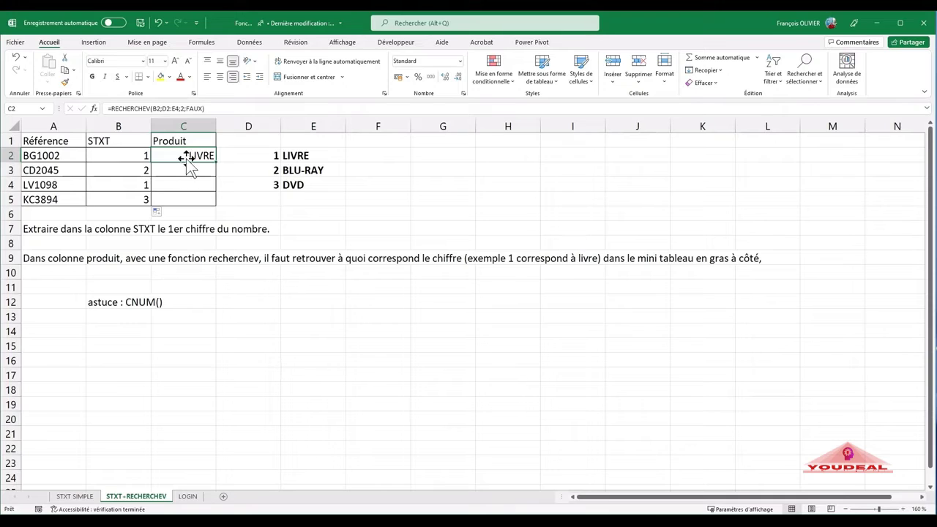
drag(215, 164, 212, 199)
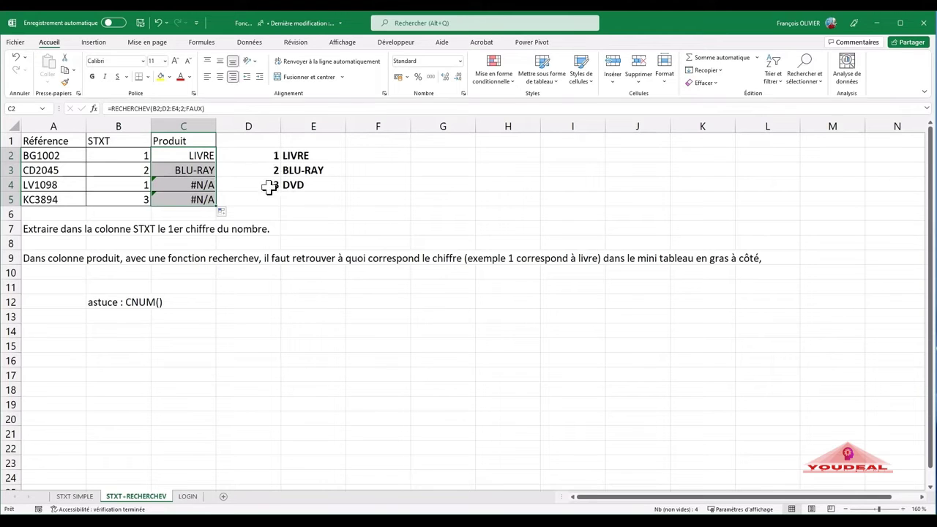
Step: Make the RECHERCHEV table range in C2 absolute as $D$2:$E$4 and fill the corrected formula down to C5
click(200, 155)
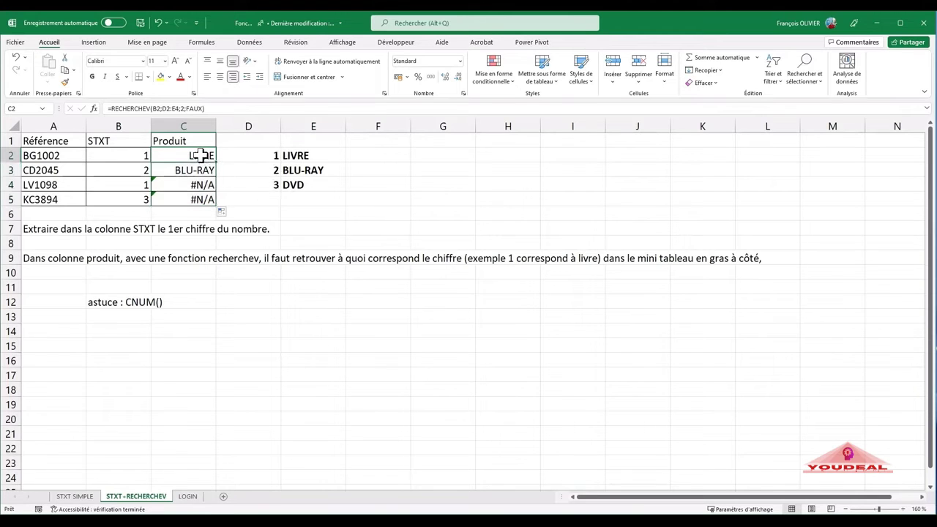
click(93, 107)
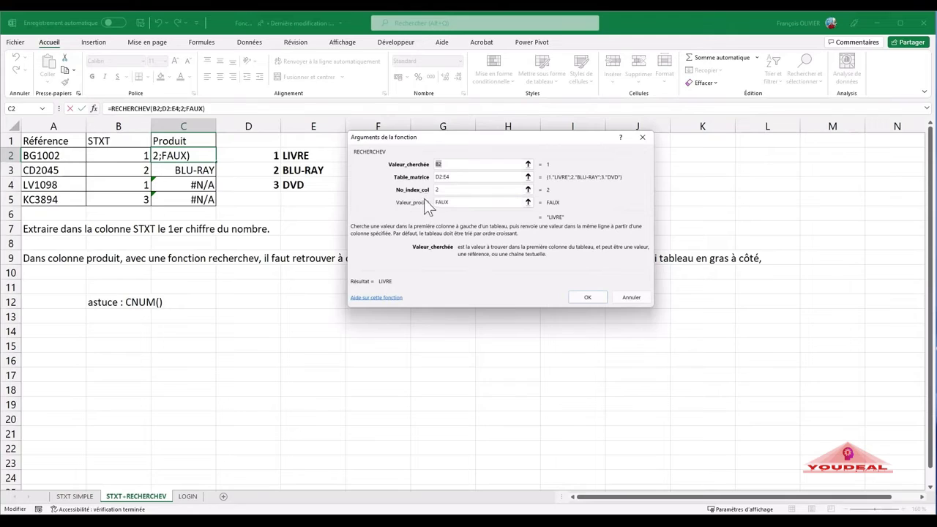
click(440, 177)
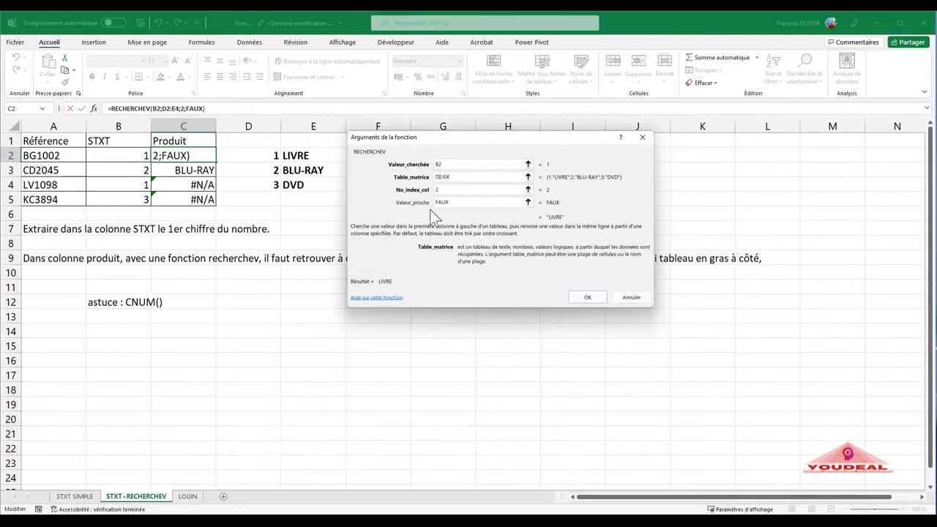
key(F4)
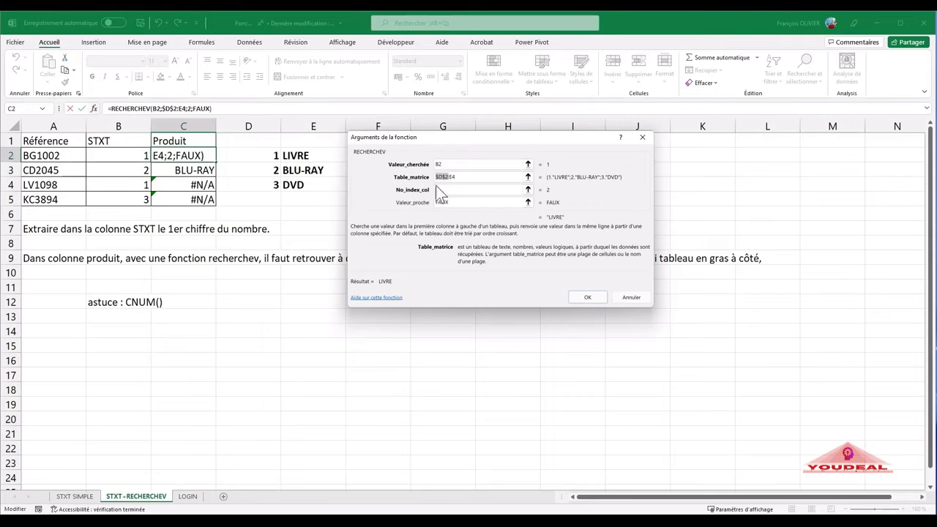
click(453, 178)
key(F4)
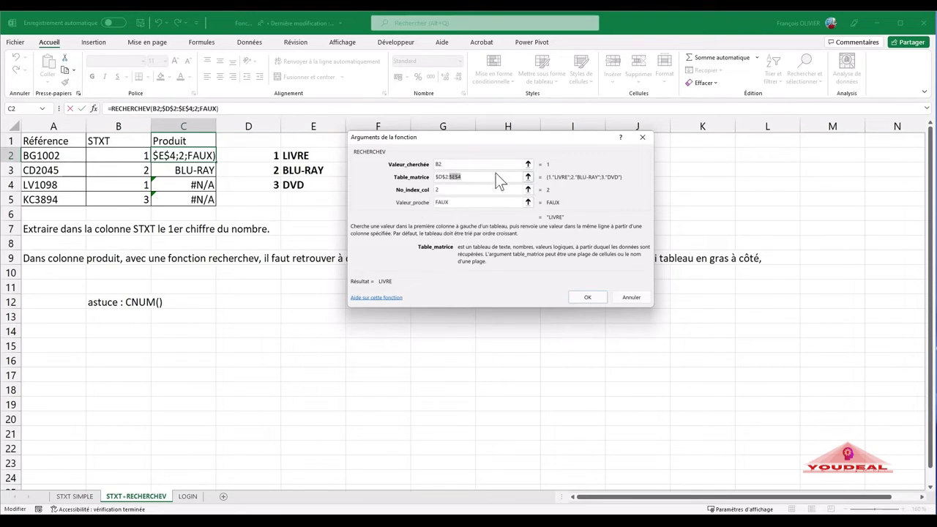
click(587, 297)
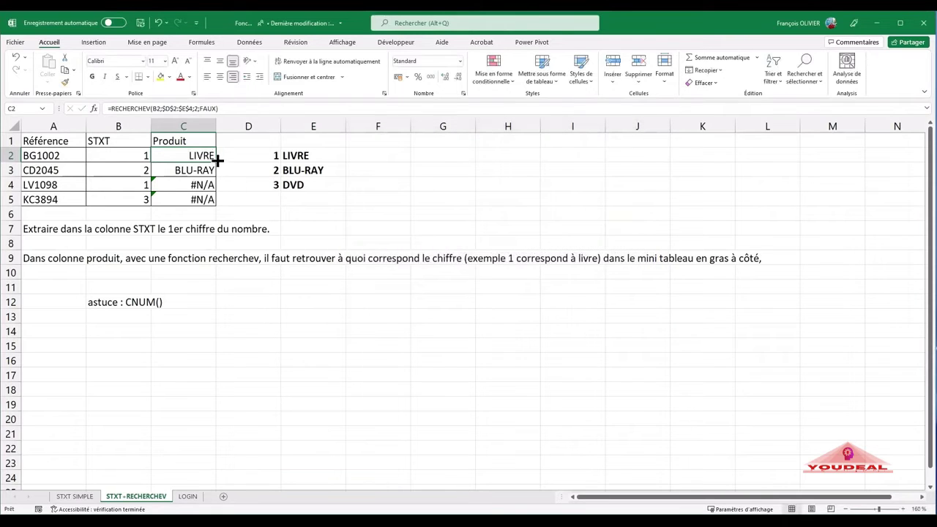
drag(217, 159, 213, 207)
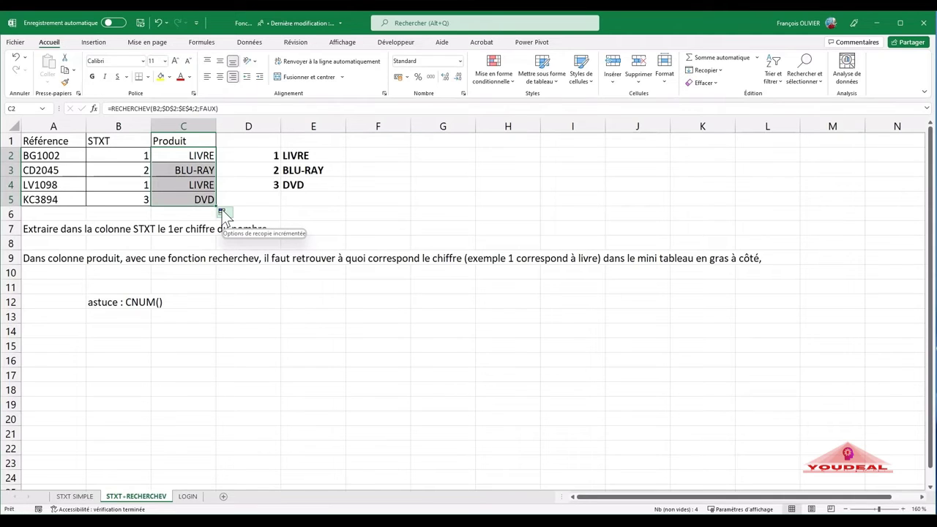
click(240, 169)
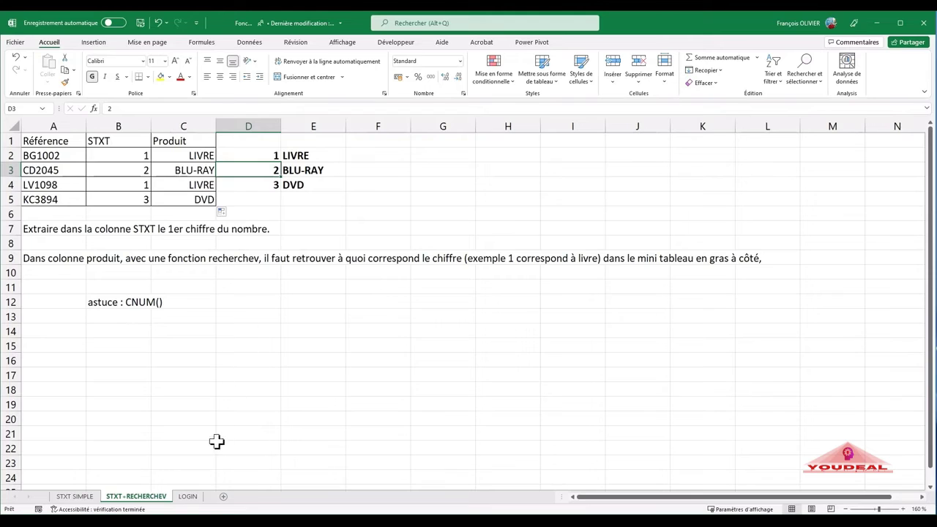
Step: On the LOGIN sheet, start an STXT formula in C2 and open its function arguments
click(189, 498)
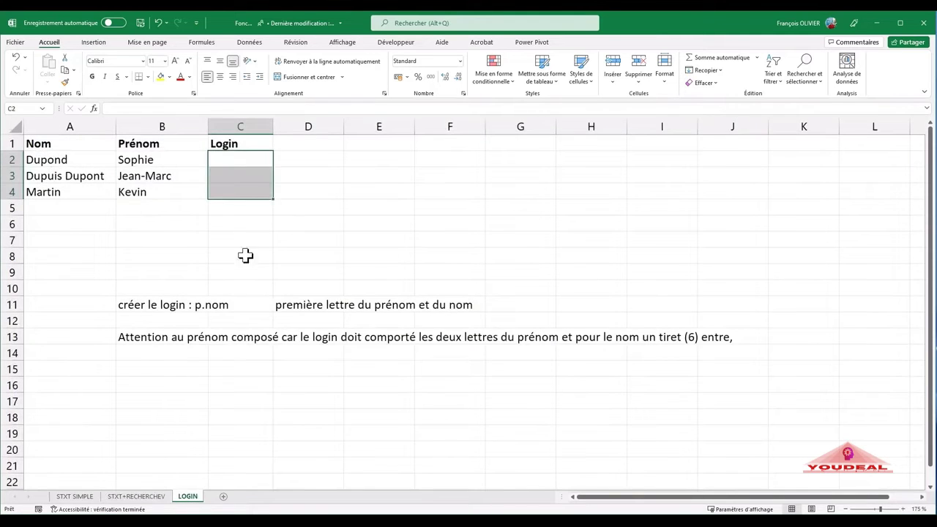
click(243, 253)
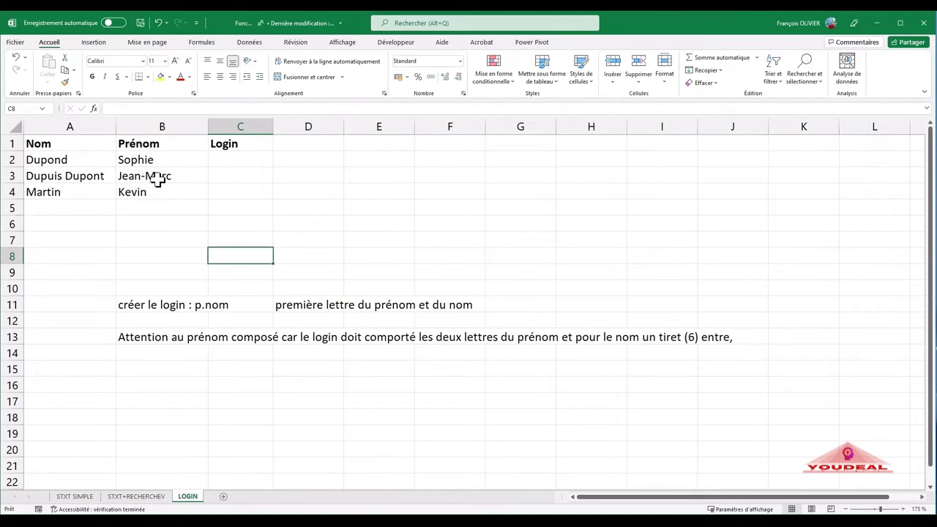
click(235, 160)
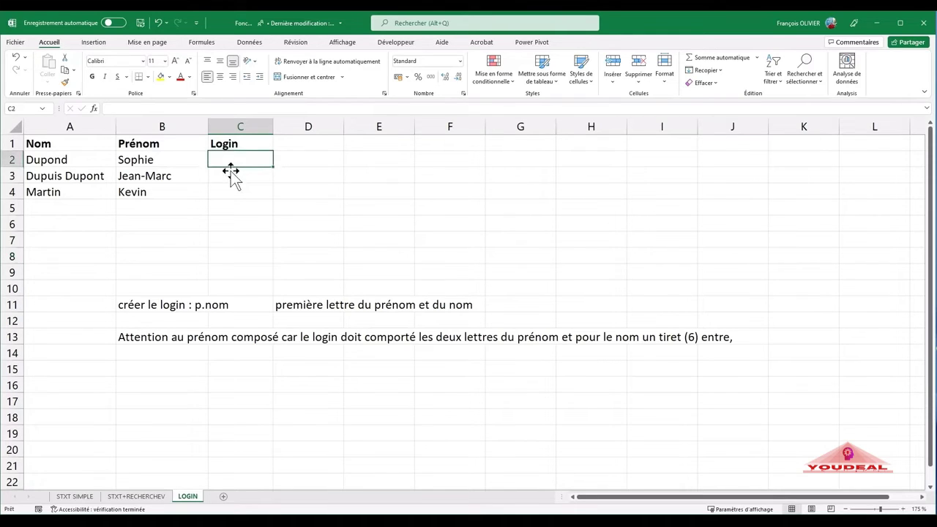
text(=)
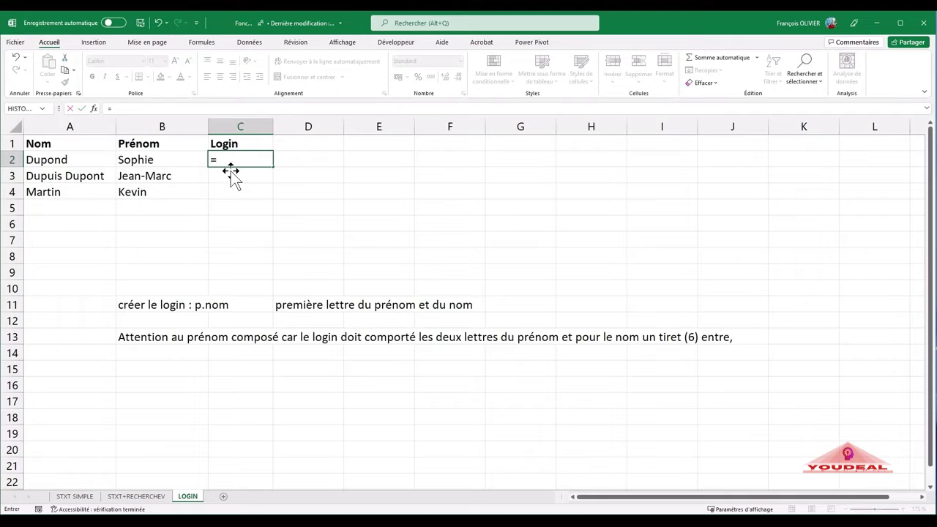
text(st)
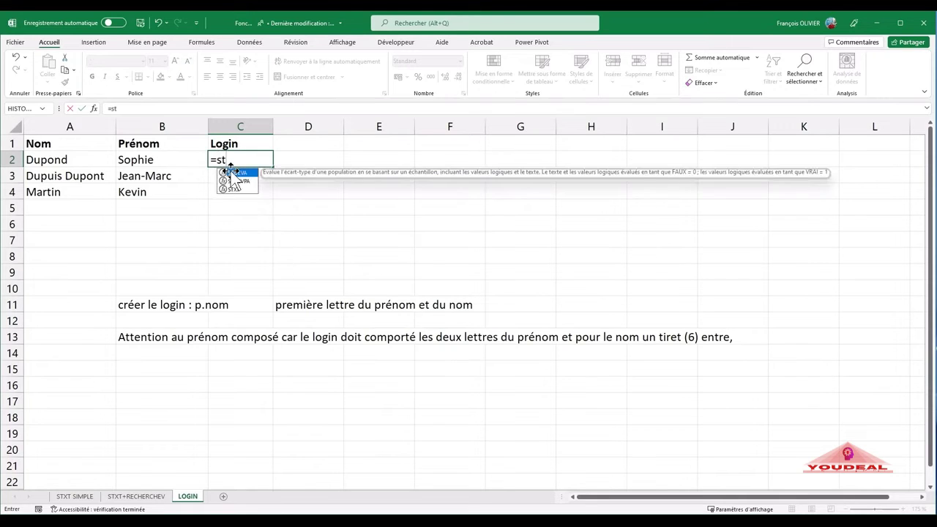
text(x)
double_click(233, 173)
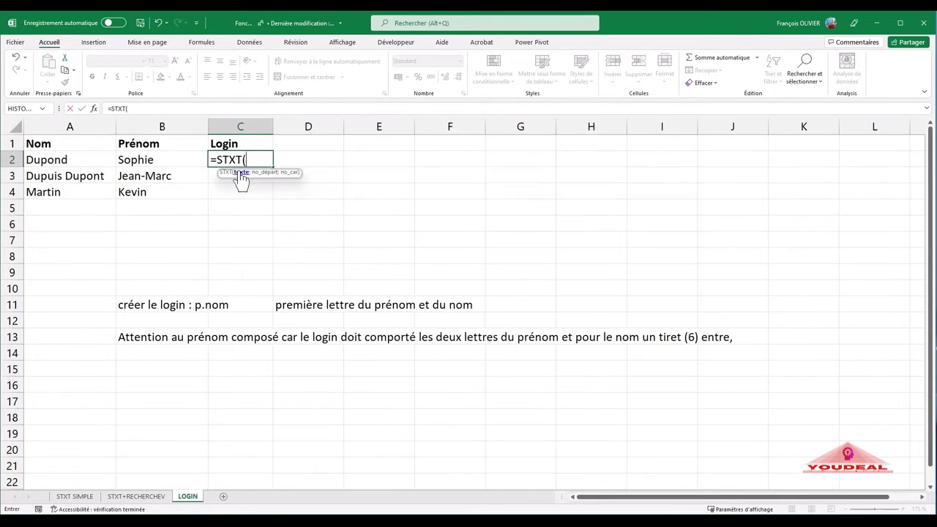
click(93, 109)
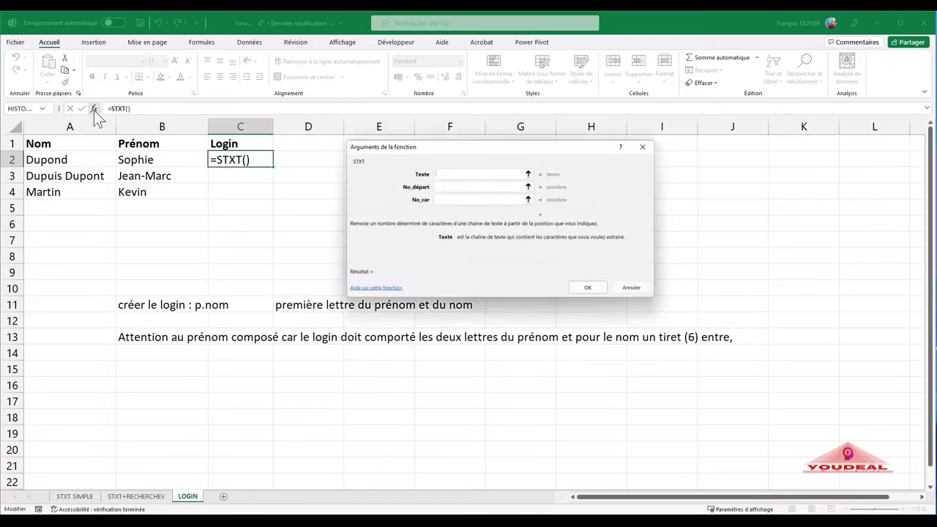
Step: Set the STXT arguments to text B2, start position 1 and 1 character, and fill the formula from C2 down to C4
click(183, 158)
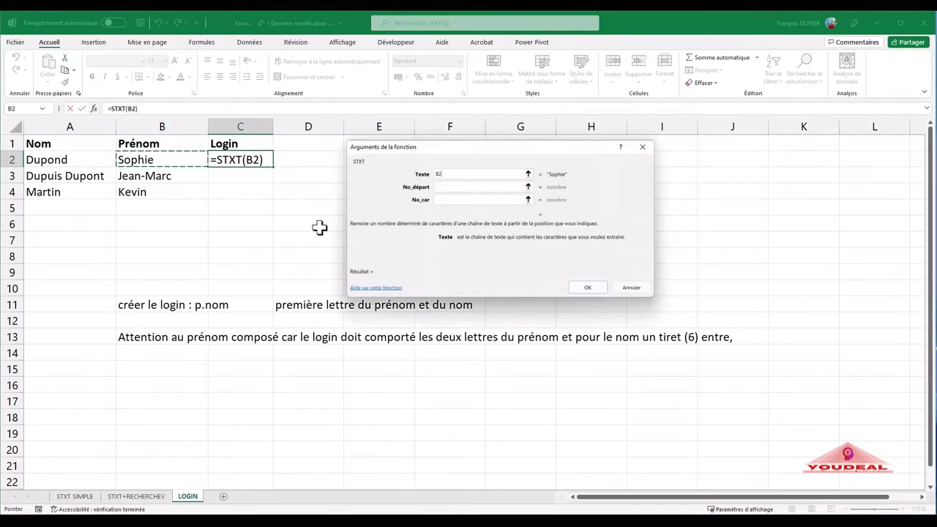
click(446, 186)
text(1)
click(443, 200)
text(1)
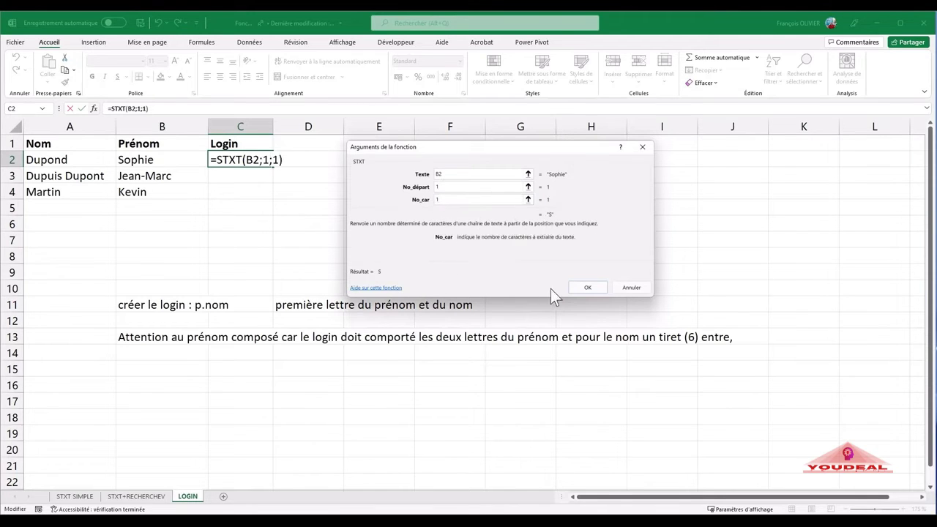
click(586, 287)
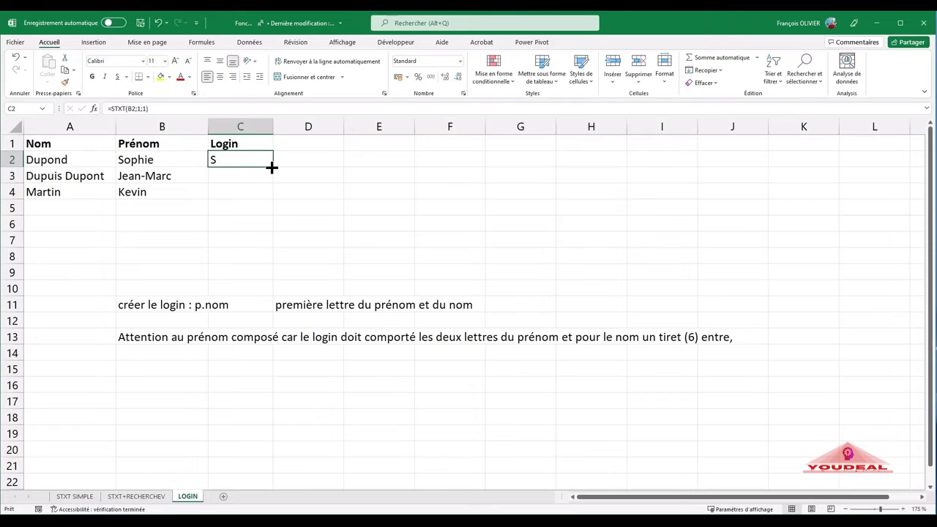
drag(271, 167, 266, 195)
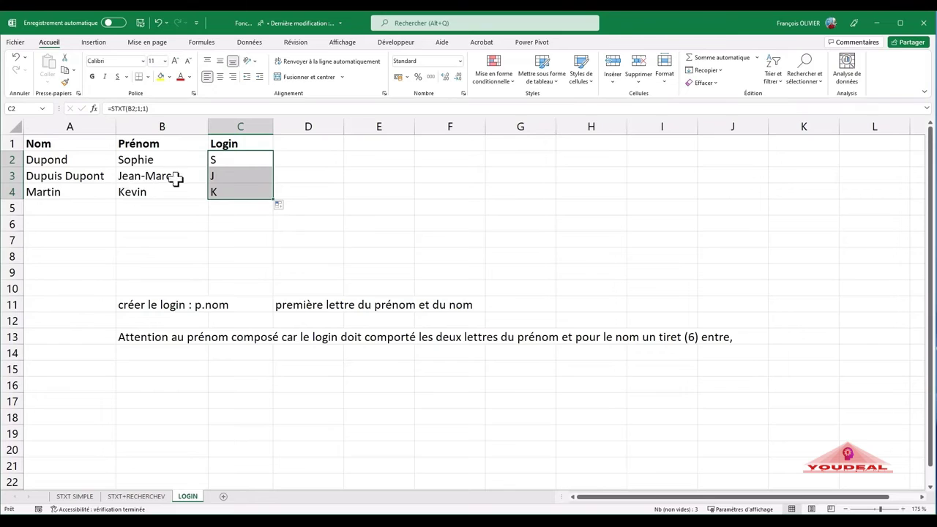
Step: Extend the C2 login formula with an SI whose test is NB.SI(B2;"*-*"), checking the first name for a hyphen
click(257, 159)
double_click(257, 159)
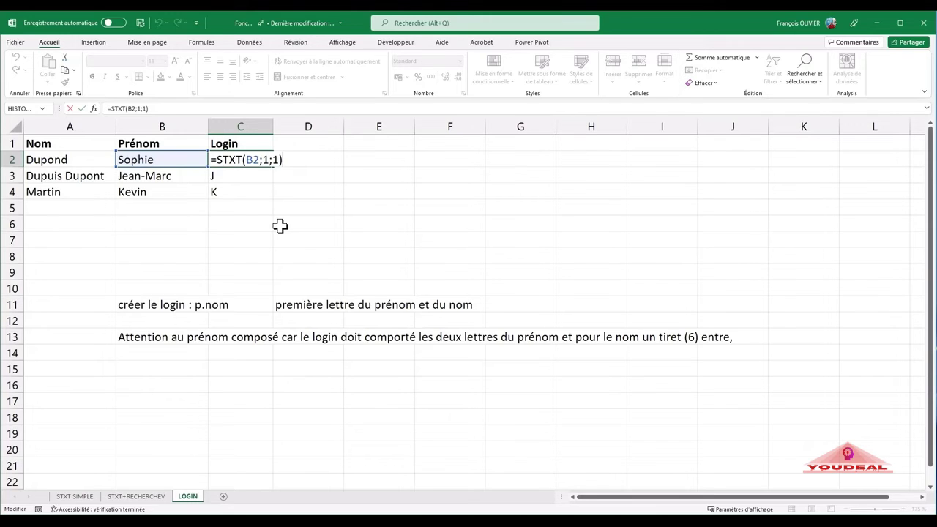
text(&si)
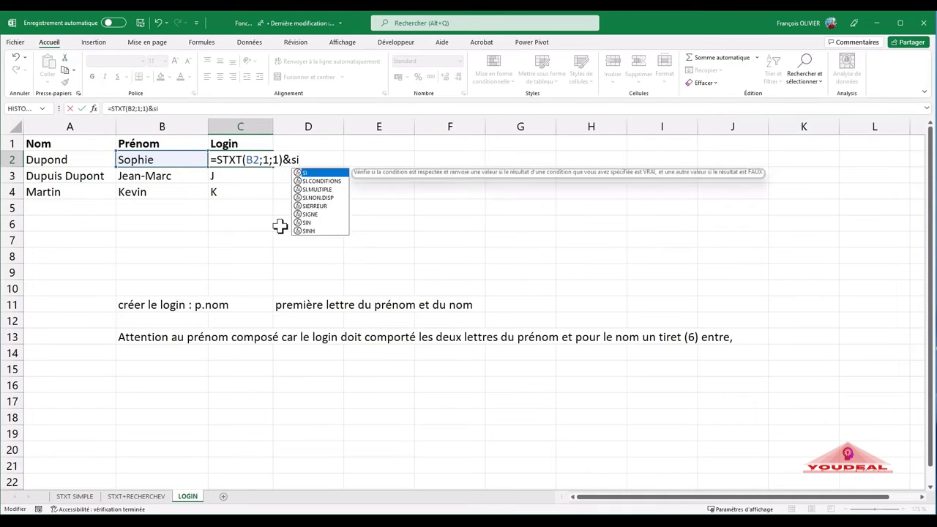
text(()
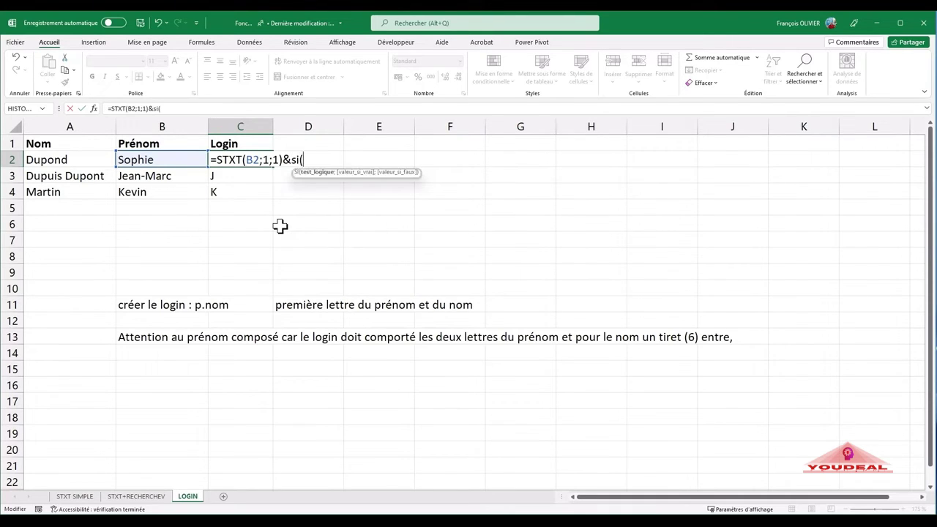
text(nb)
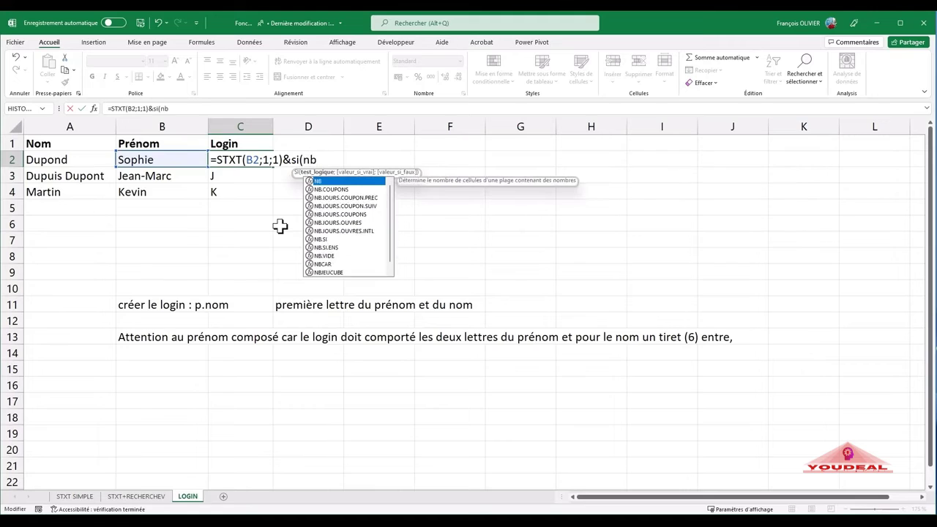
double_click(328, 240)
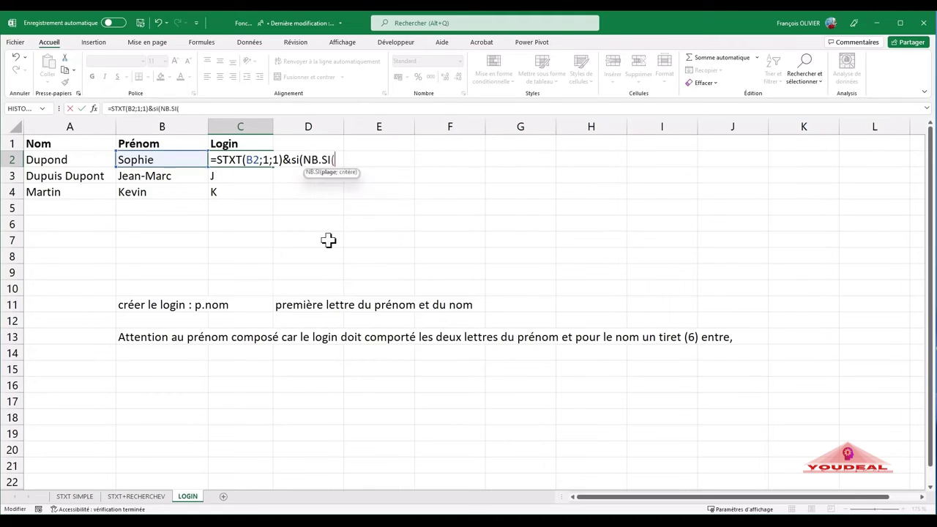
text(()
key(BackSpace)
click(183, 159)
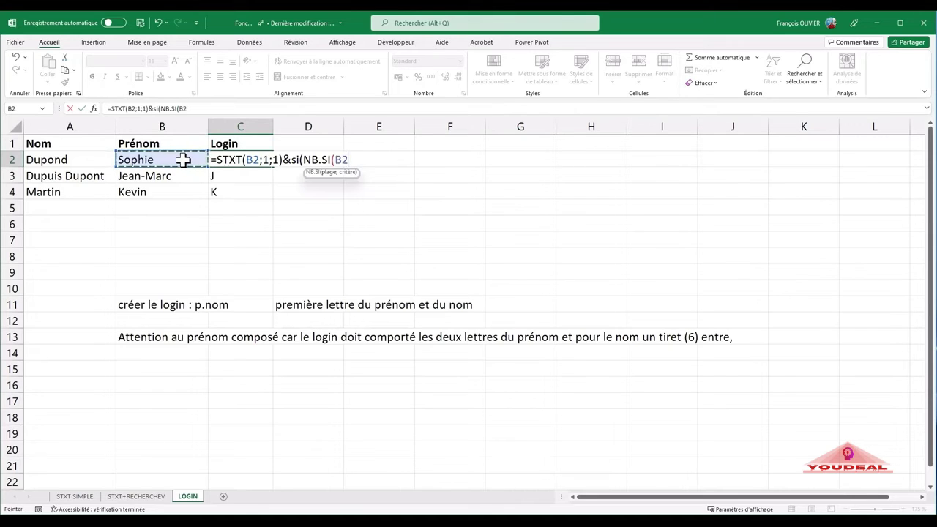
text(;")
text(*-*"))
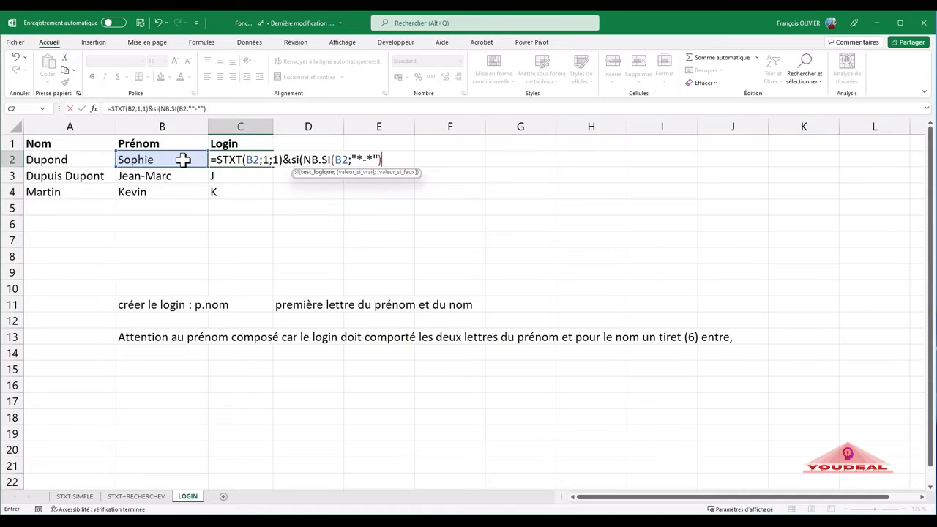
Step: For the SI's true value, add an STXT on B2 with CHERCHE("-";B2) as its start position
text(;)
text(stx)
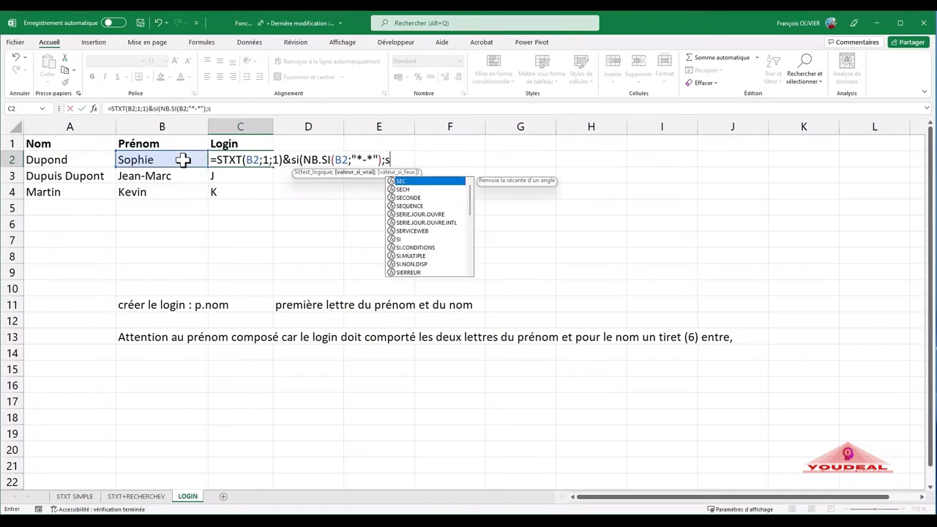
text(t)
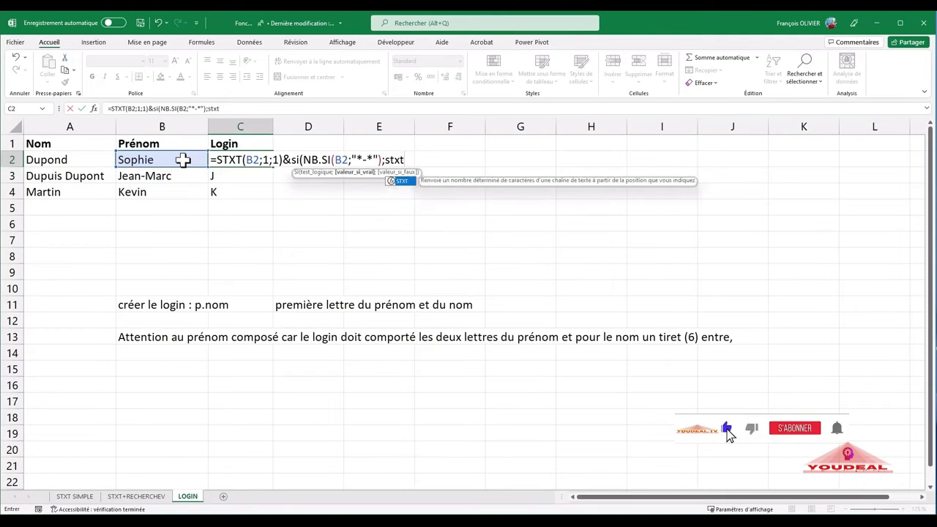
text(()
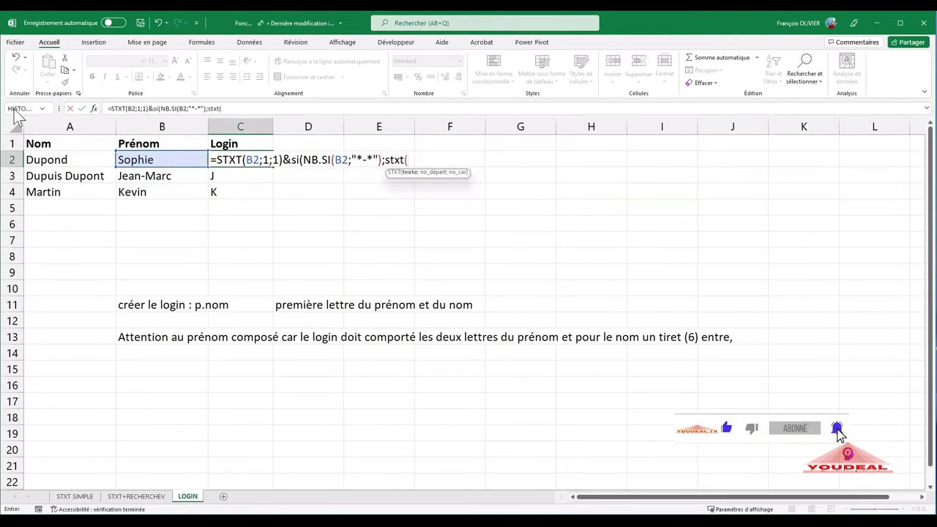
click(149, 159)
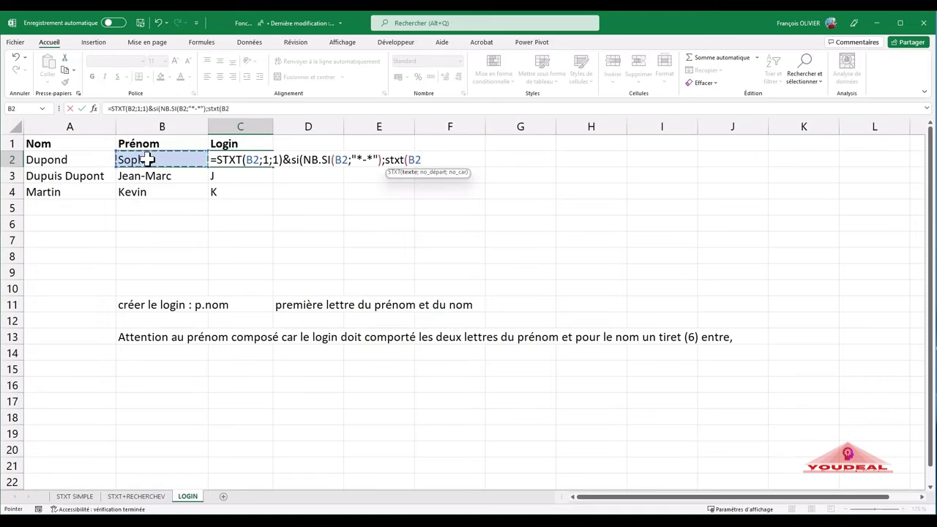
text(;)
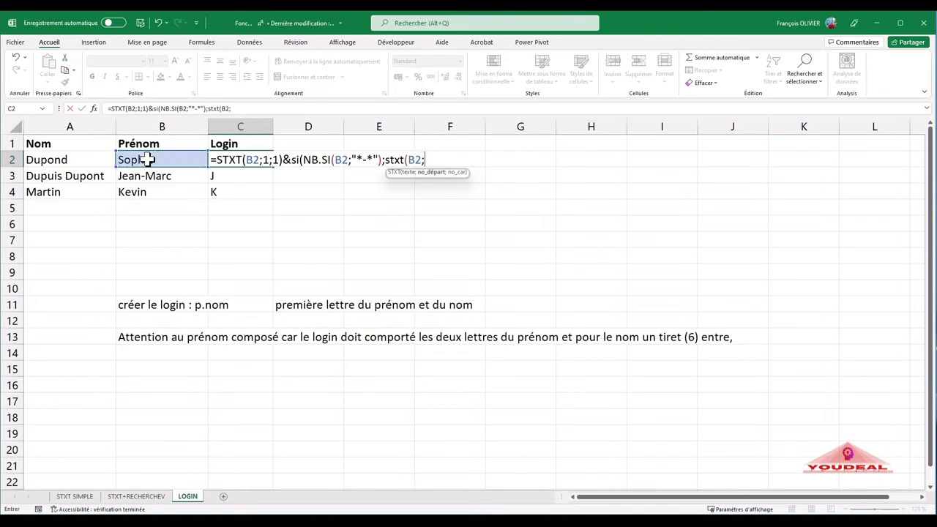
text(cherc)
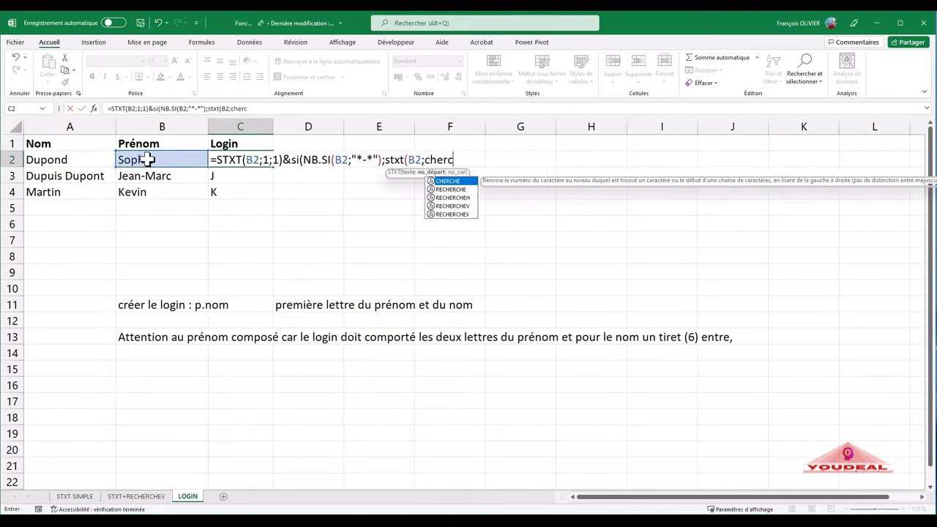
text(he()
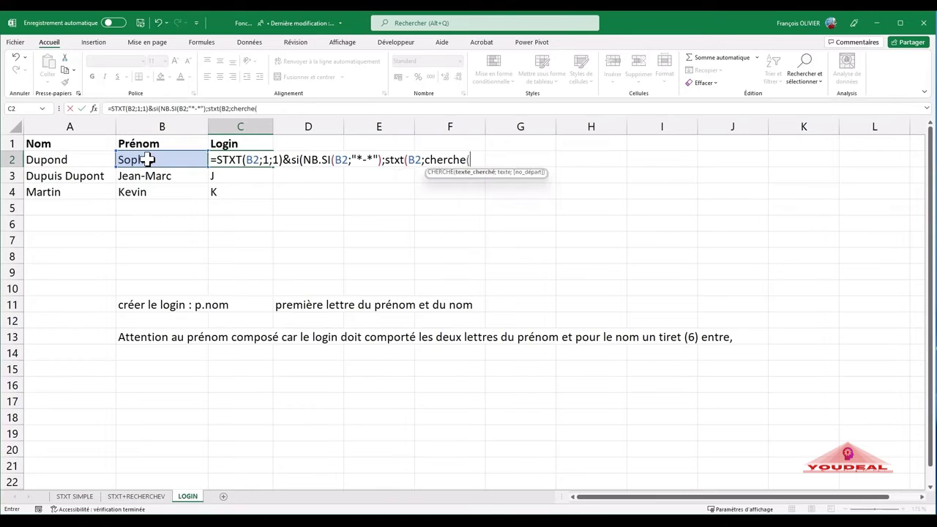
text("-";)
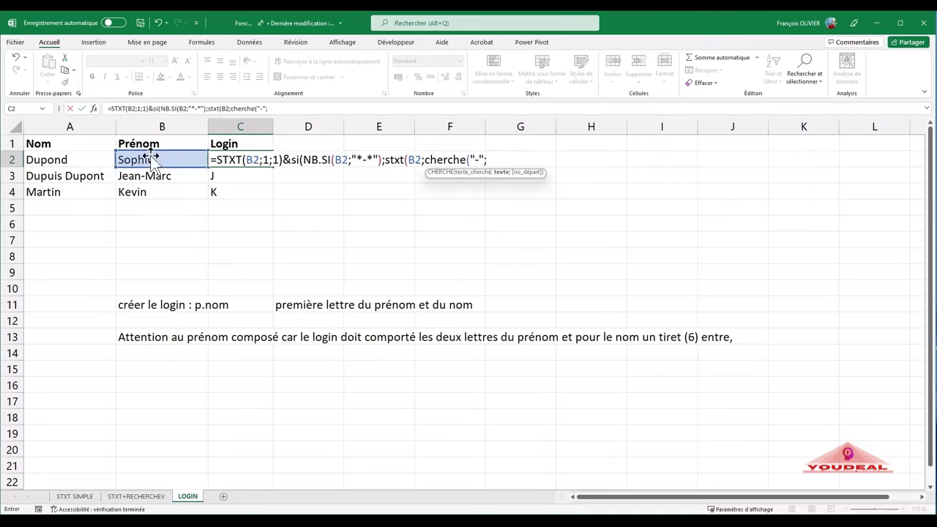
click(150, 159)
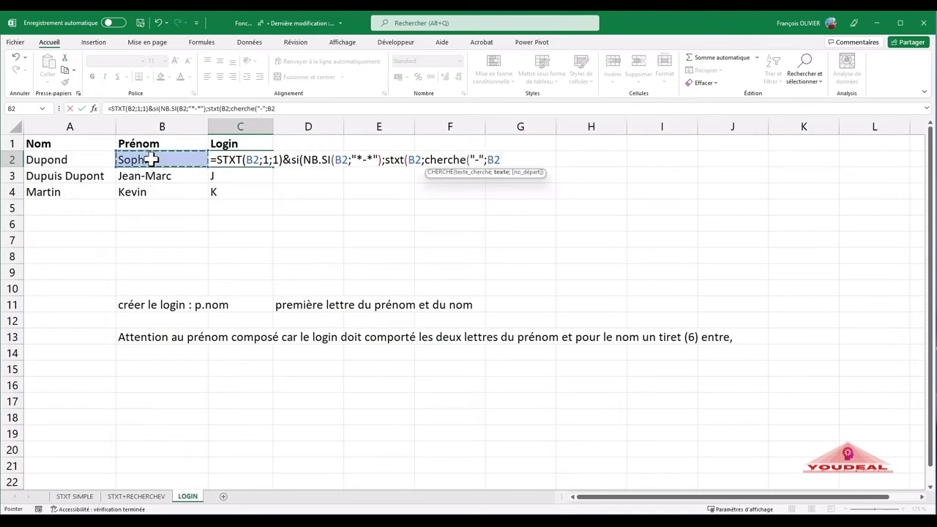
text())
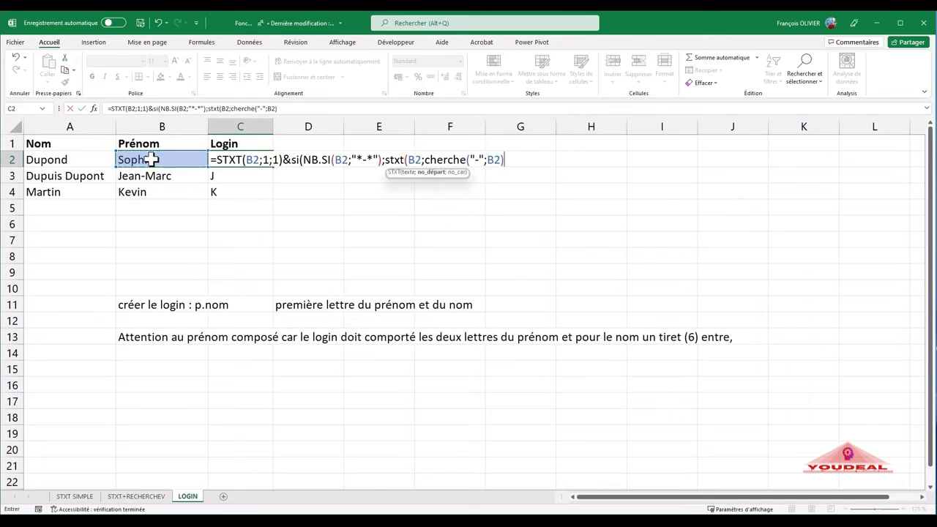
Step: Add 1 to the CHERCHE start position, extract 1 character, leave the SI's false value empty and enter the formula
text(+1)
text(;1)
text())
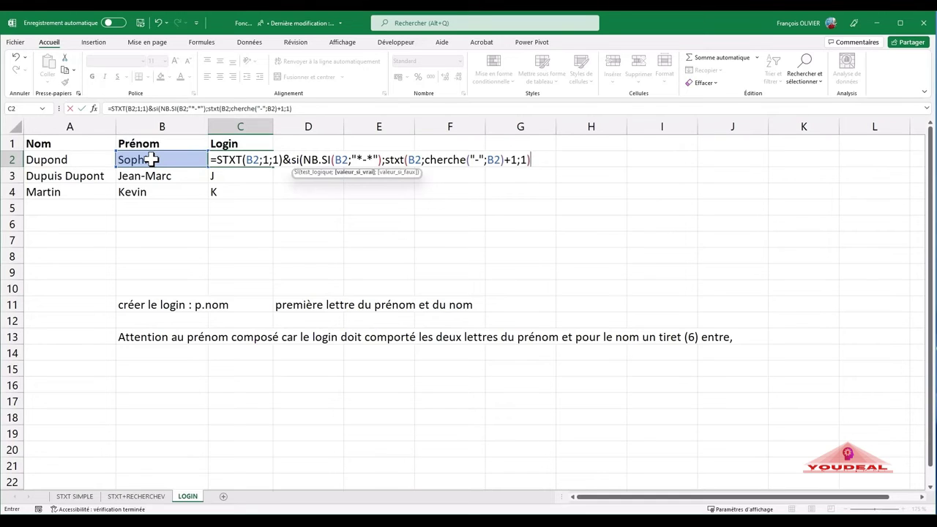
text(;))
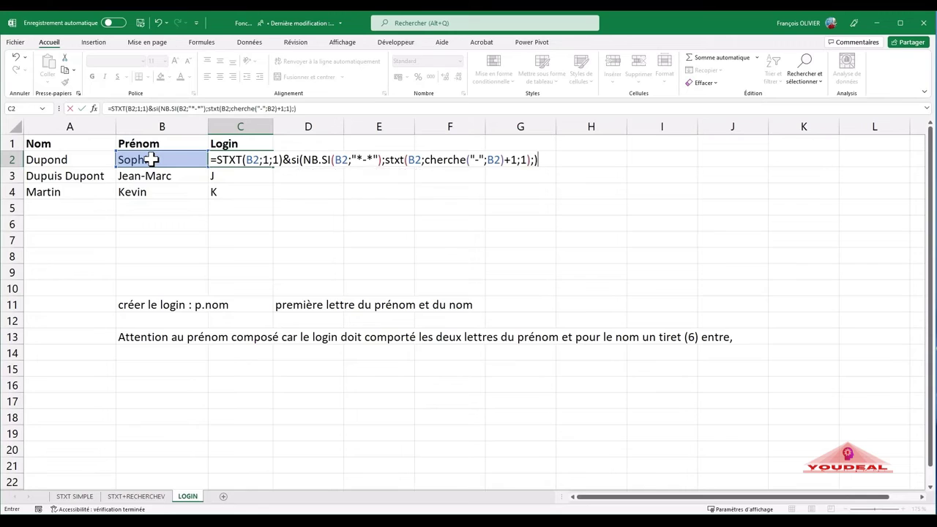
key(Return)
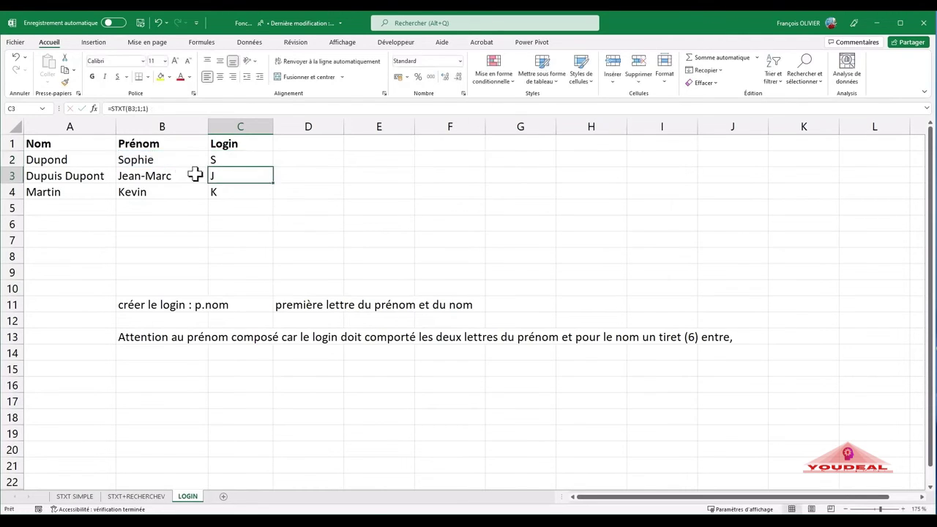
Step: Fill the extended login formula from C2 down to C4 and review the copied formulas
click(219, 159)
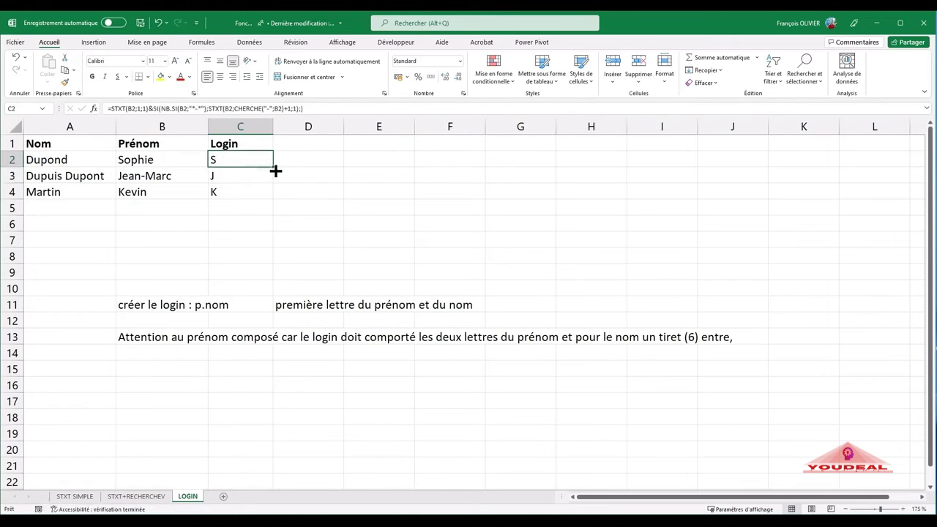
drag(273, 168, 268, 193)
click(241, 164)
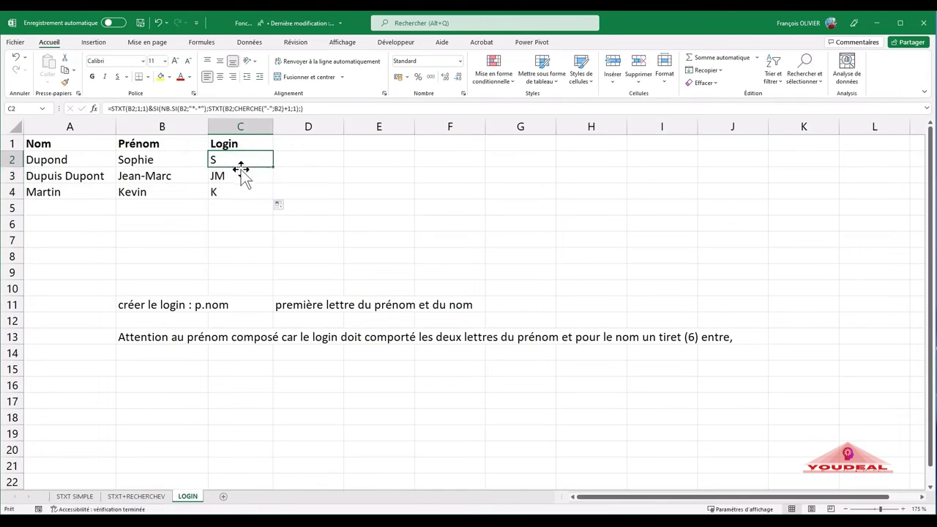
click(243, 175)
click(239, 192)
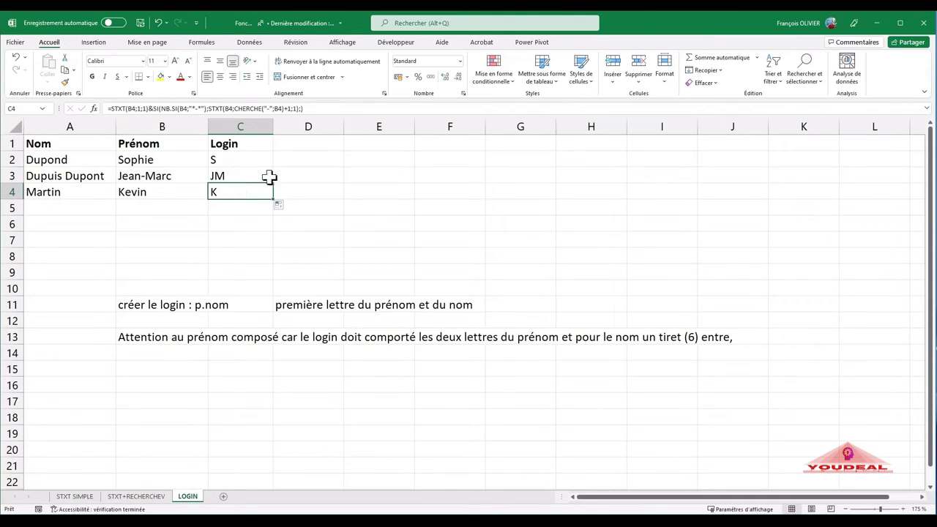
click(344, 107)
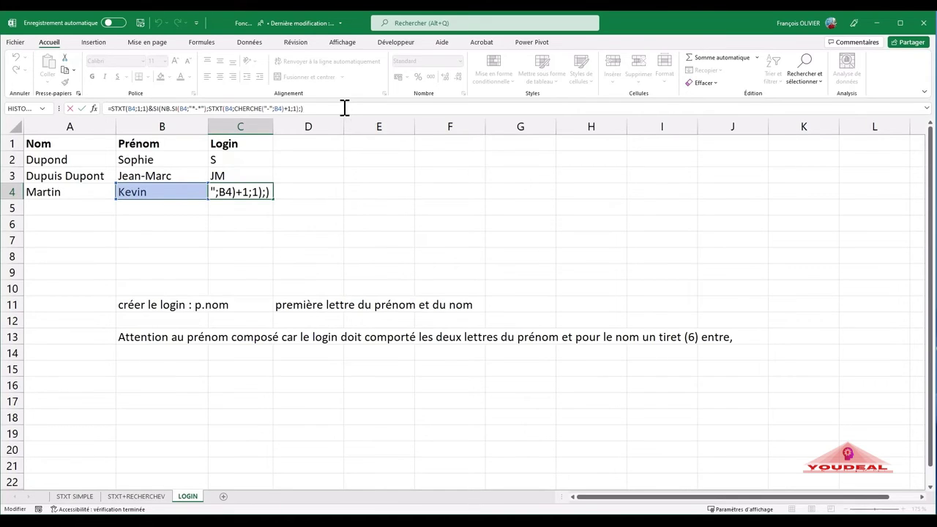
key(ctrl+Return)
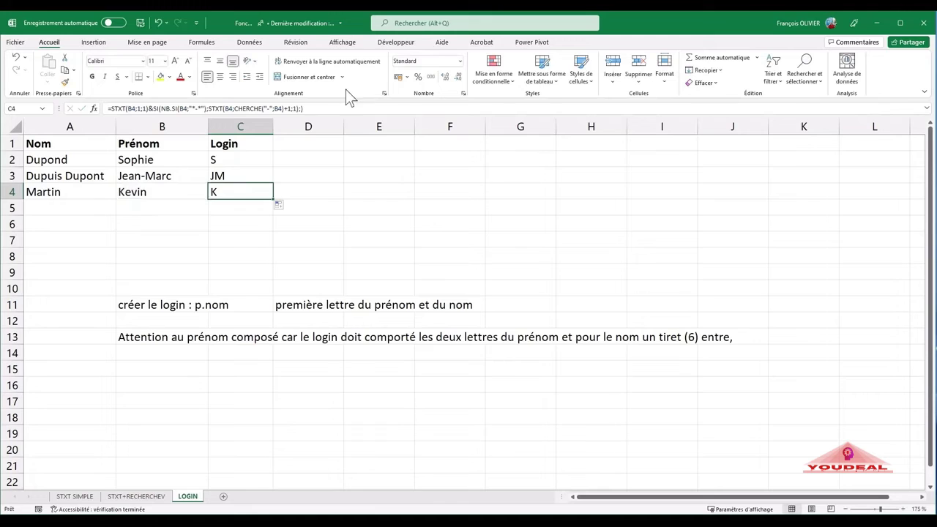
Step: Reopen the login formula in C2 for editing at its end
key(Up)
key(Up)
double_click(261, 159)
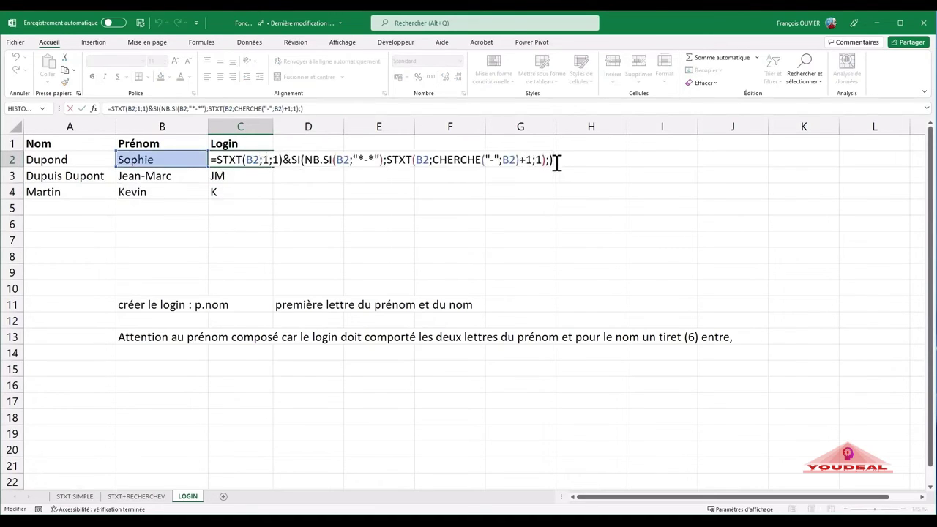
text(&su)
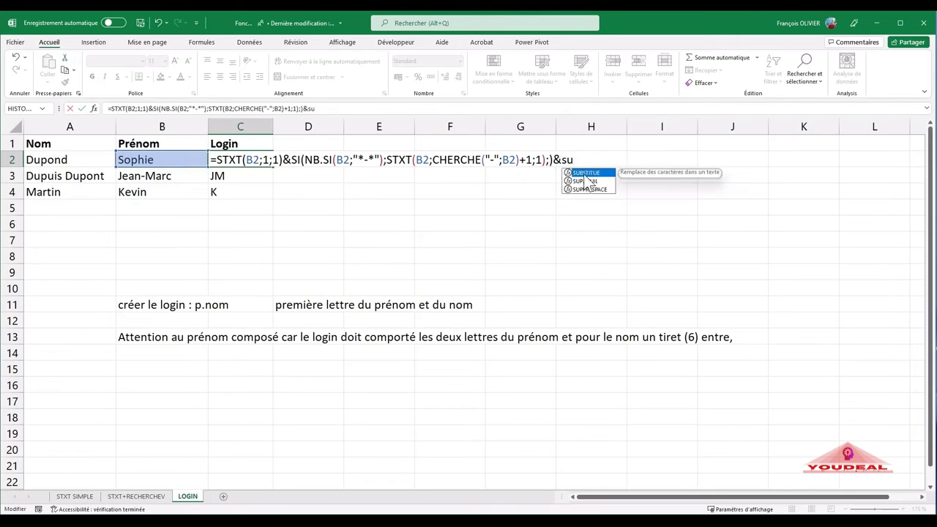
double_click(585, 174)
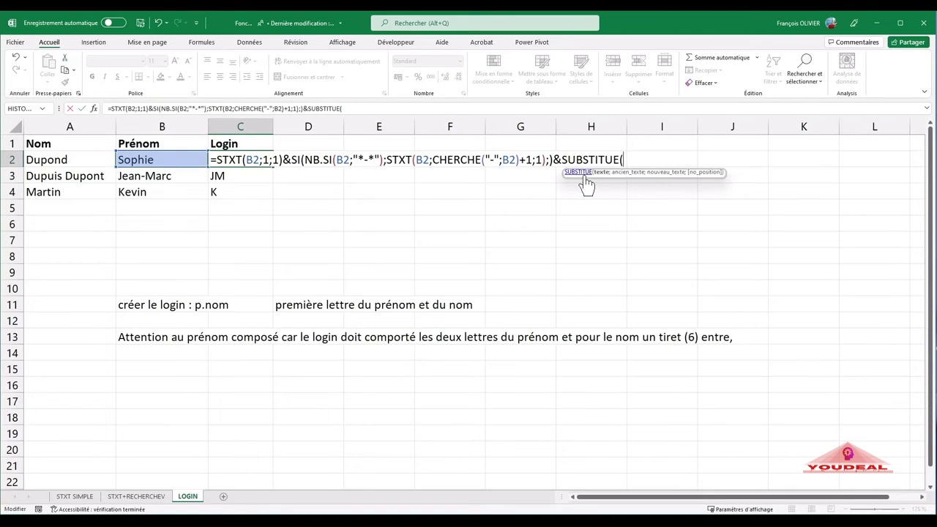
key(BackSpace)
key(BackSpace)
key(BackSpace)
key(BackSpace)
key(BackSpace)
key(BackSpace)
key(BackSpace)
key(BackSpace)
key(BackSpace)
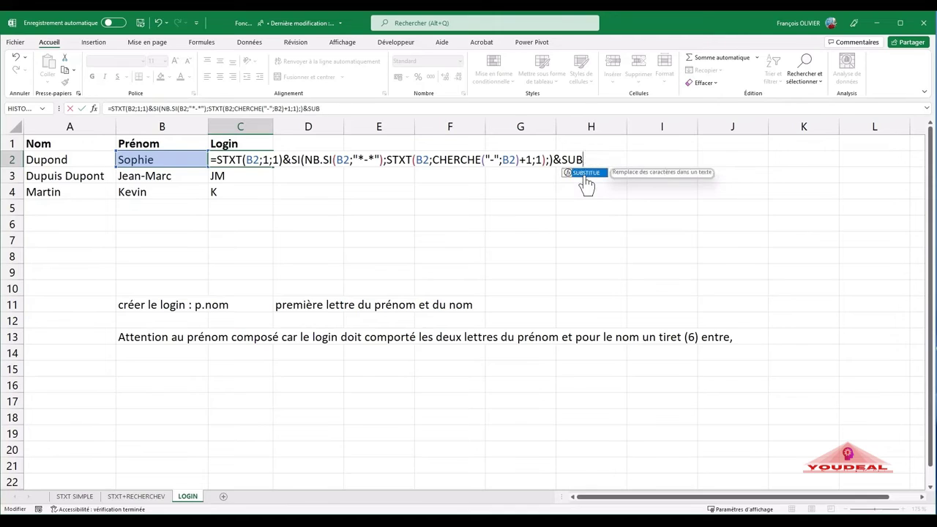
key(BackSpace)
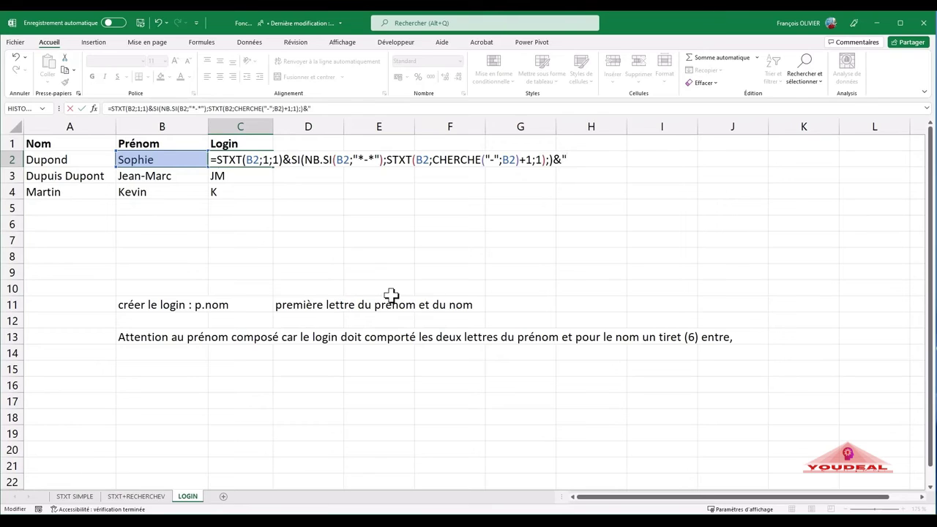
Step: Append a "." and SUBSTITUE(A2;" ";"-") to the login formula in C2 and enter it
key(BackSpace)
text("&)
text(su)
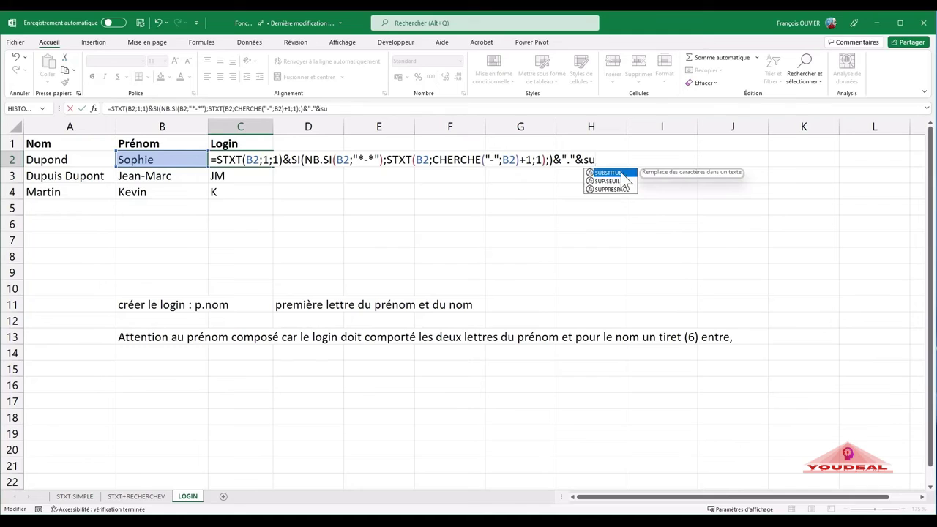
double_click(622, 173)
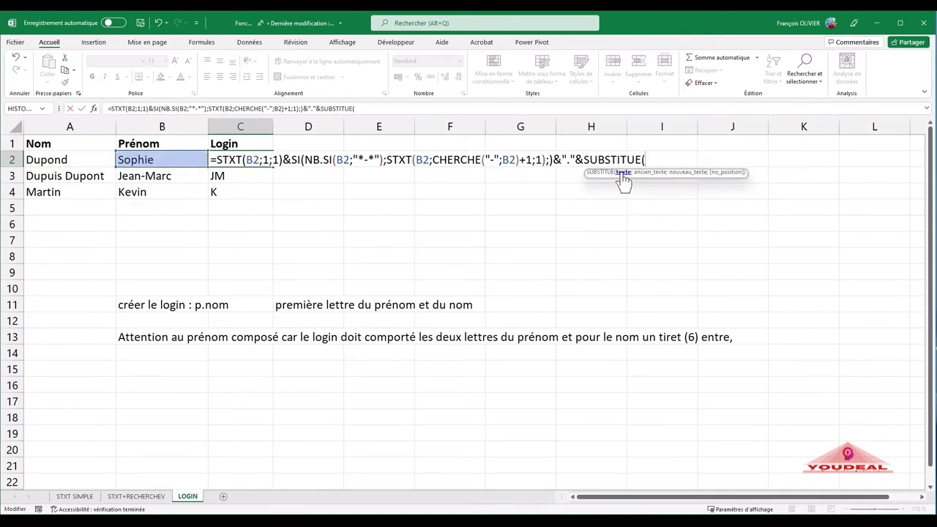
click(91, 161)
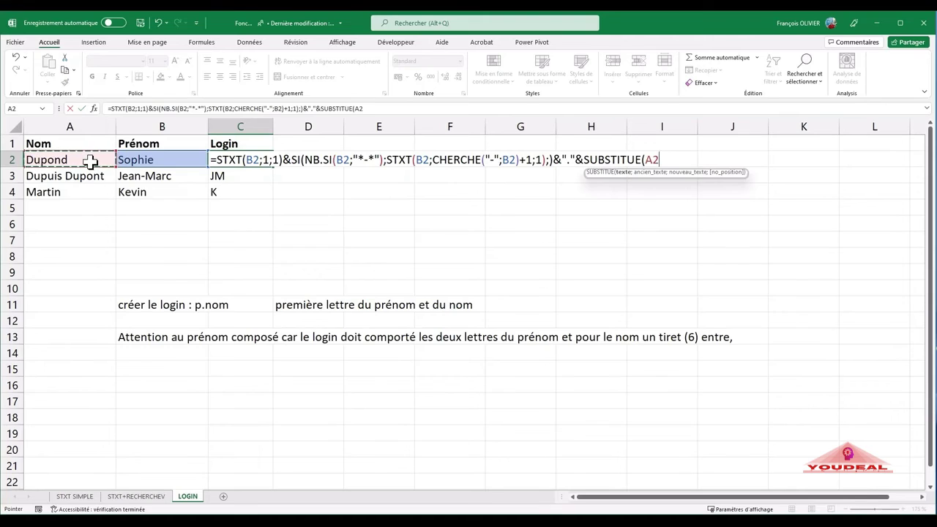
text(;)
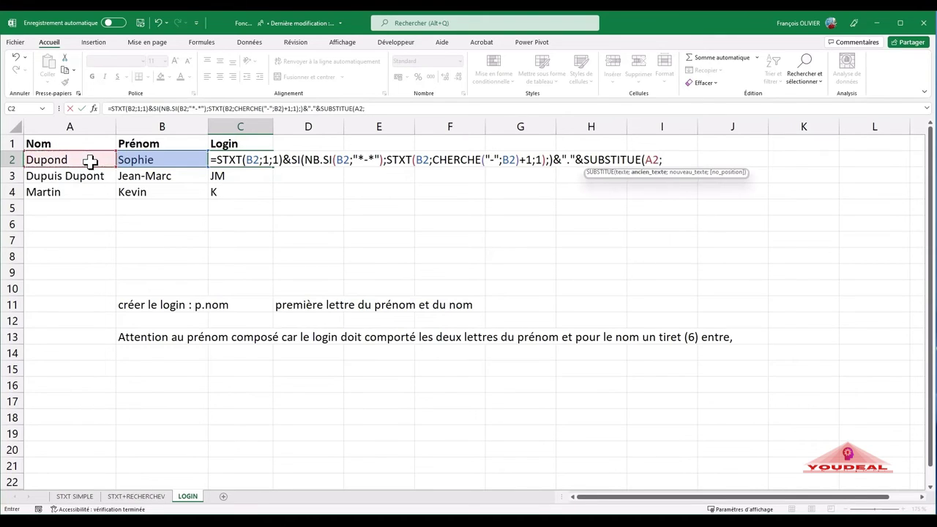
text(" ";"-"))
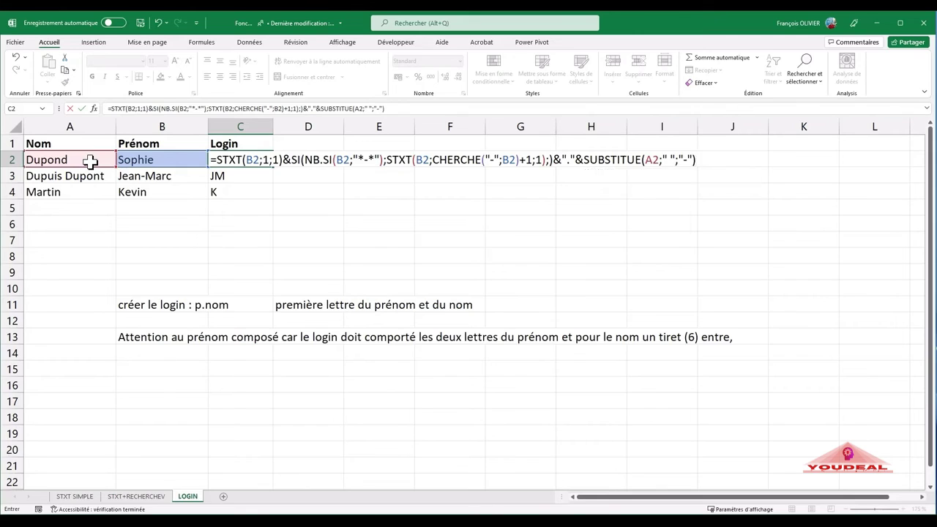
key(Return)
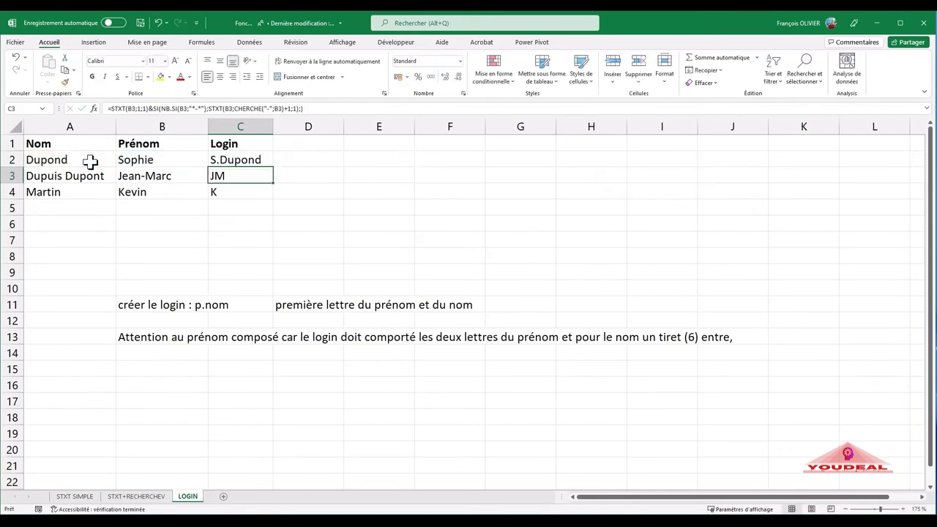
Step: Fill the completed login formula from C2 down to C4 and fit column C's width to its contents
click(251, 161)
drag(271, 172, 270, 181)
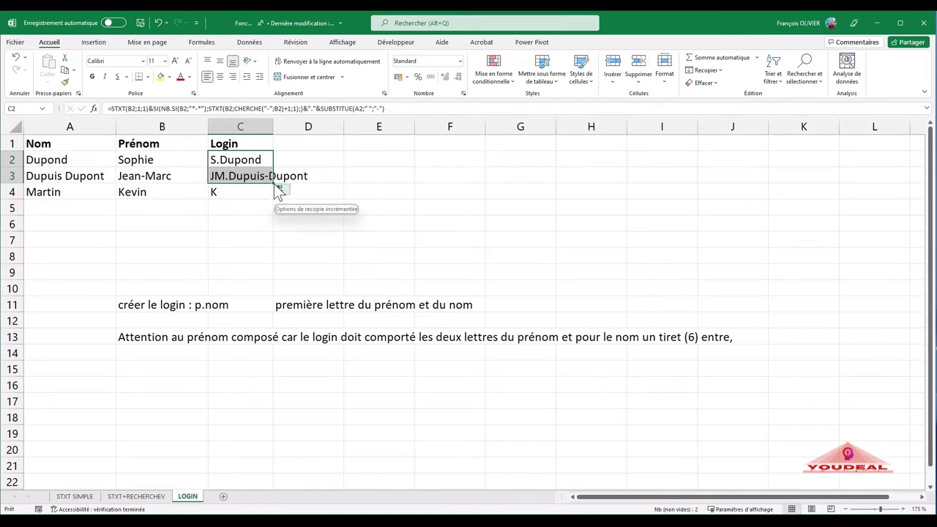
drag(272, 184, 265, 200)
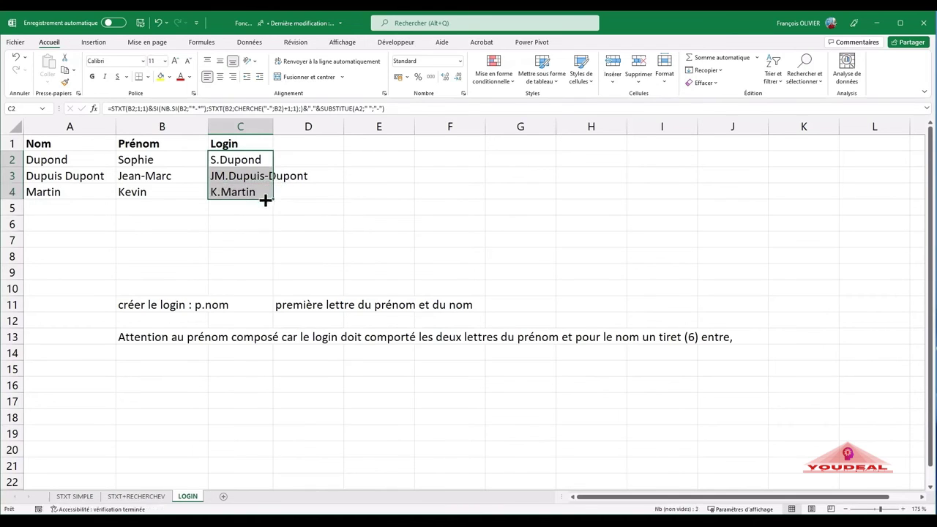
click(249, 223)
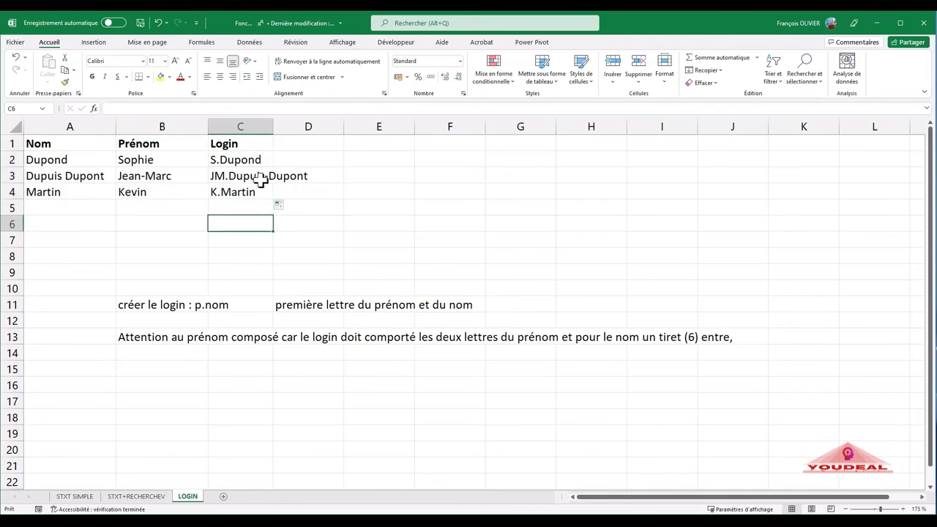
double_click(272, 126)
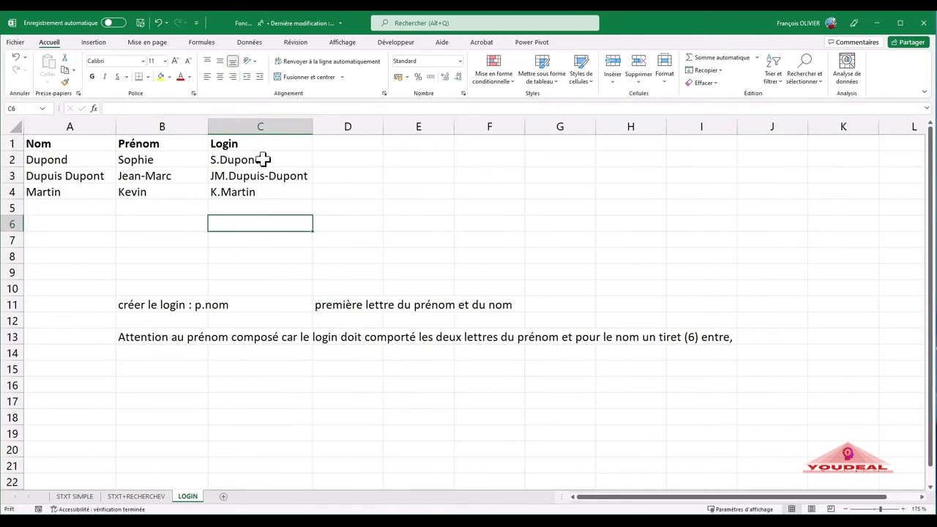
Step: Wrap the whole login formula in C2 in the MINUSCULE function and enter it
click(263, 160)
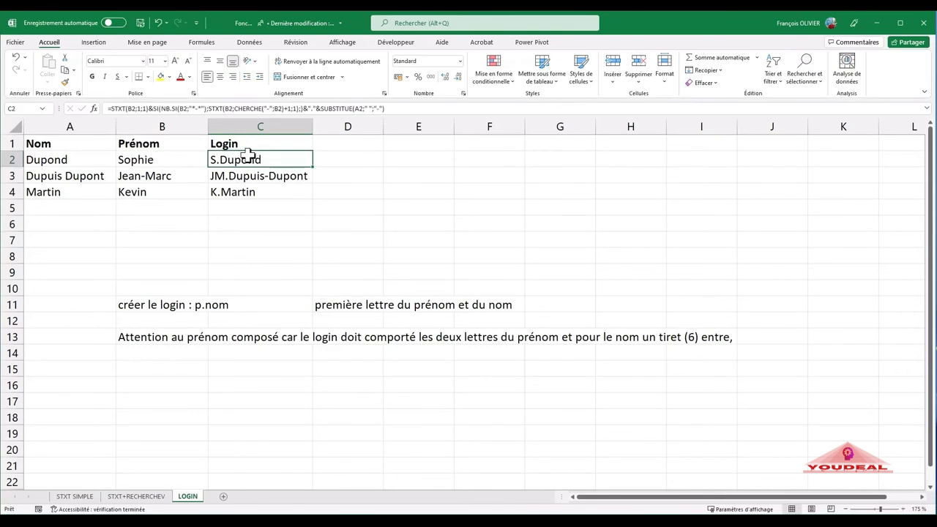
double_click(247, 154)
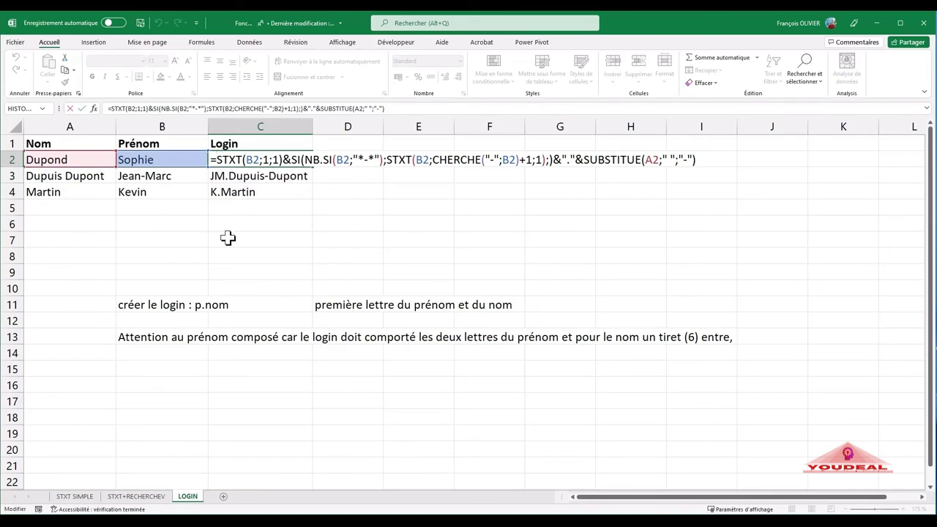
text(minu)
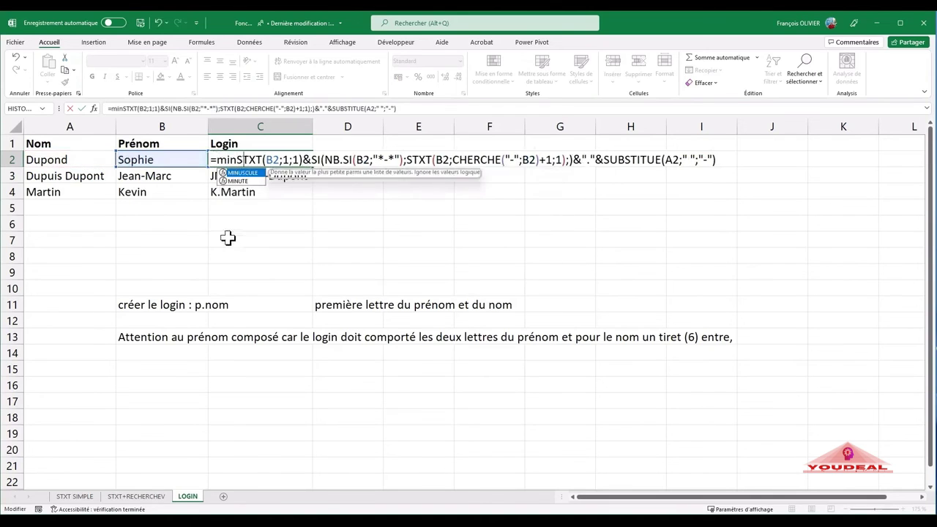
double_click(247, 173)
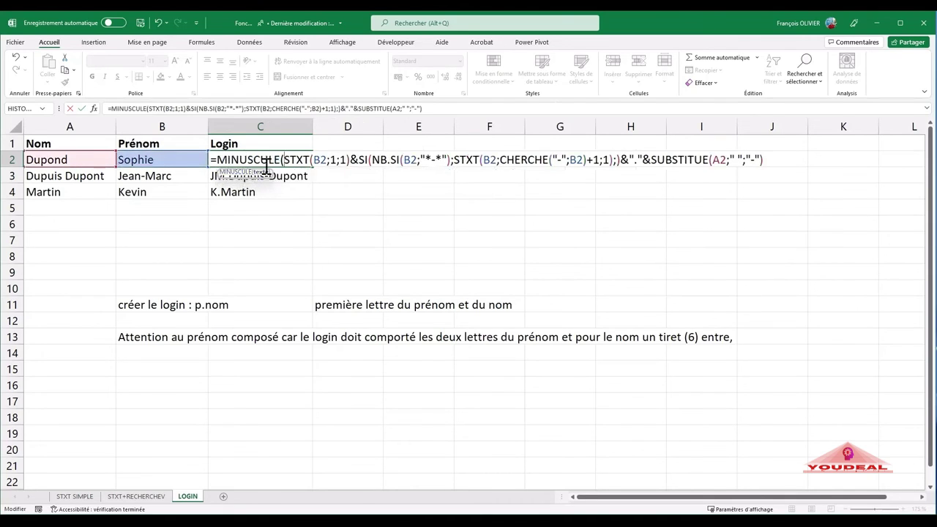
click(771, 163)
text())
key(Return)
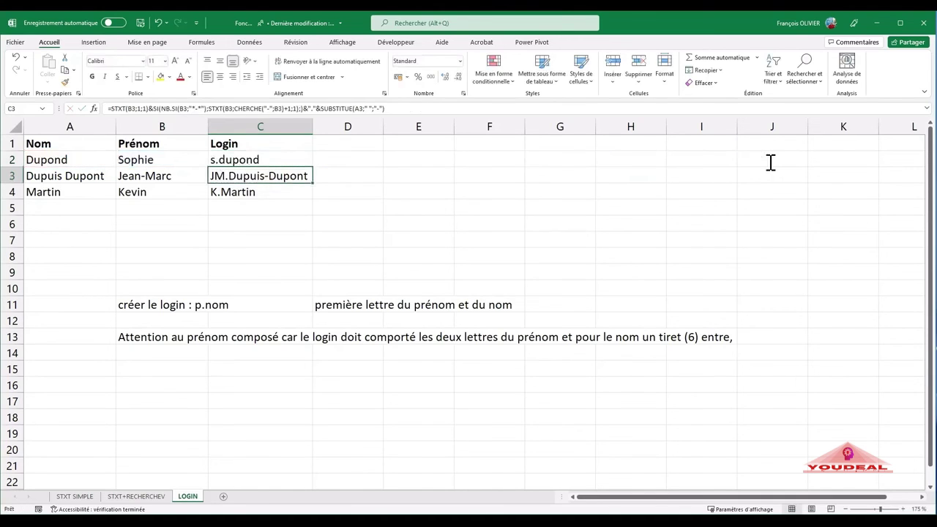
Step: Fill the lowercase login formula from C2 down to C4 and reopen C2 to review the complete formula
click(296, 161)
drag(311, 166, 304, 202)
click(267, 239)
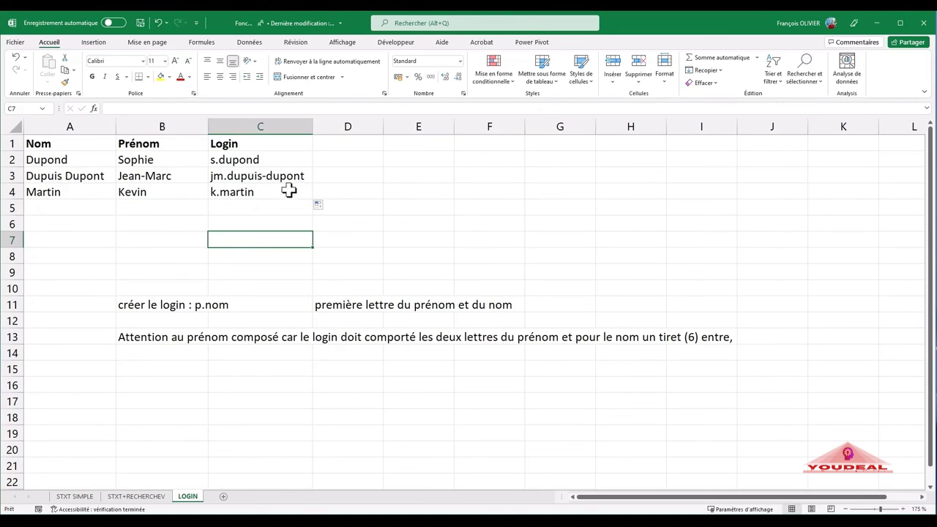
click(265, 158)
double_click(265, 158)
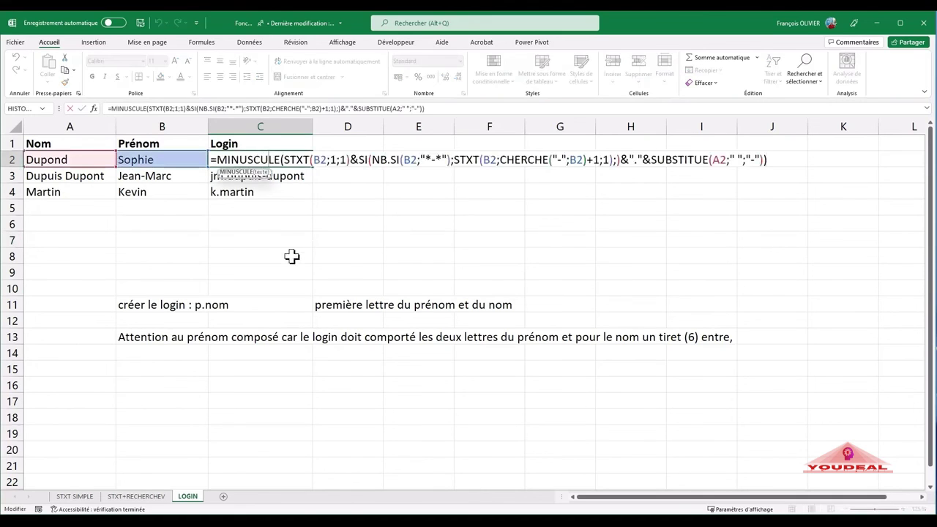